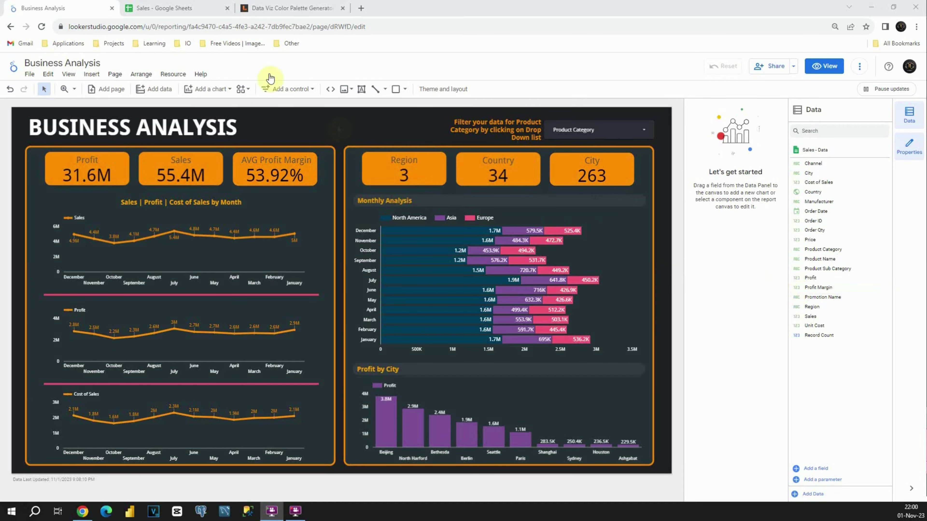
Switch to Google Sheets and examine the column headers of the Sales spreadsheet's Data worksheet, from Order ID through Country.
left_click(190, 13)
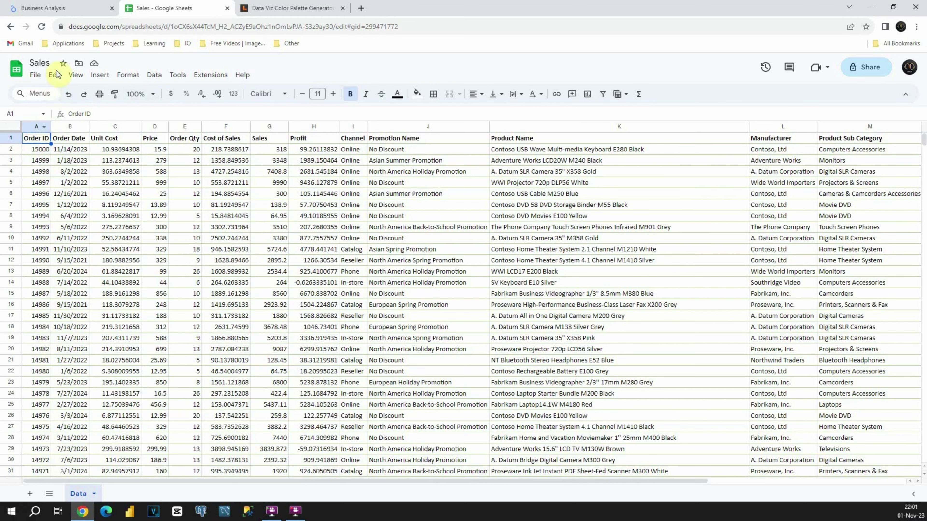
left_click(59, 9)
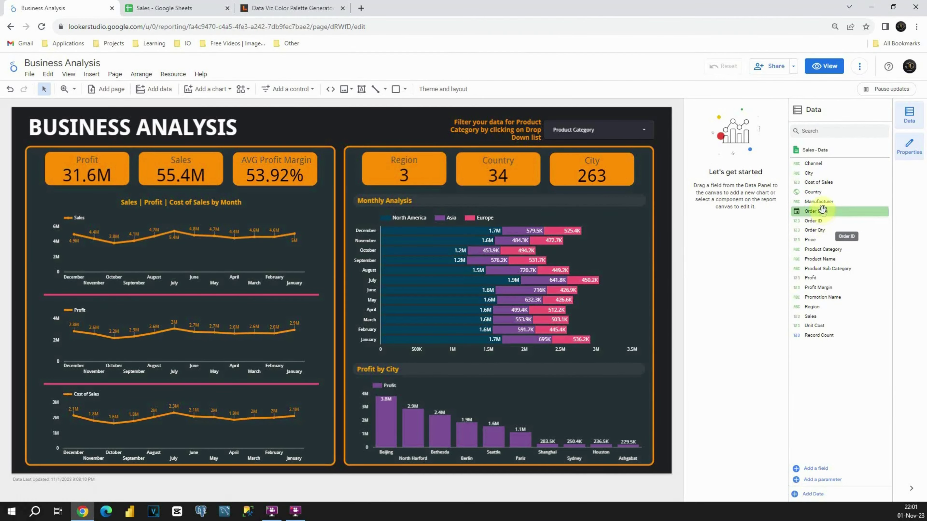
left_click_drag(808, 212, 425, 105)
left_click(208, 8)
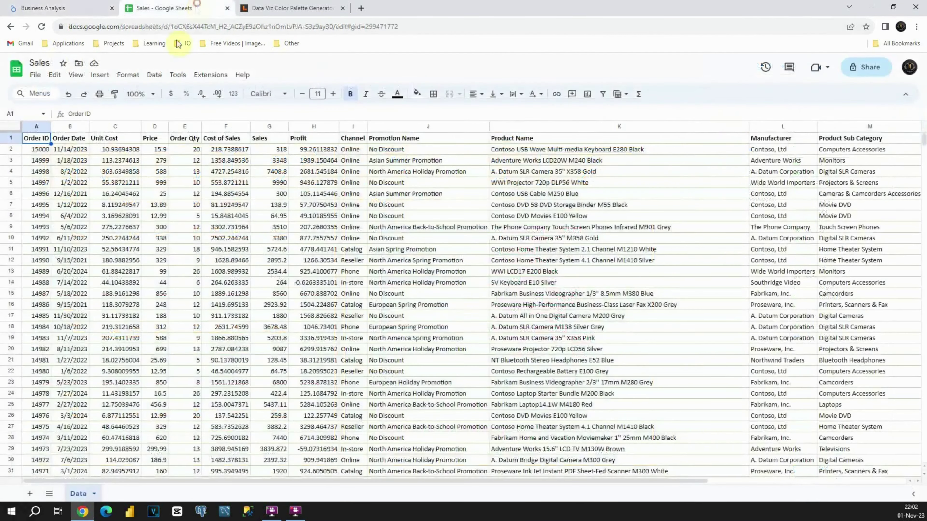
left_click(65, 140)
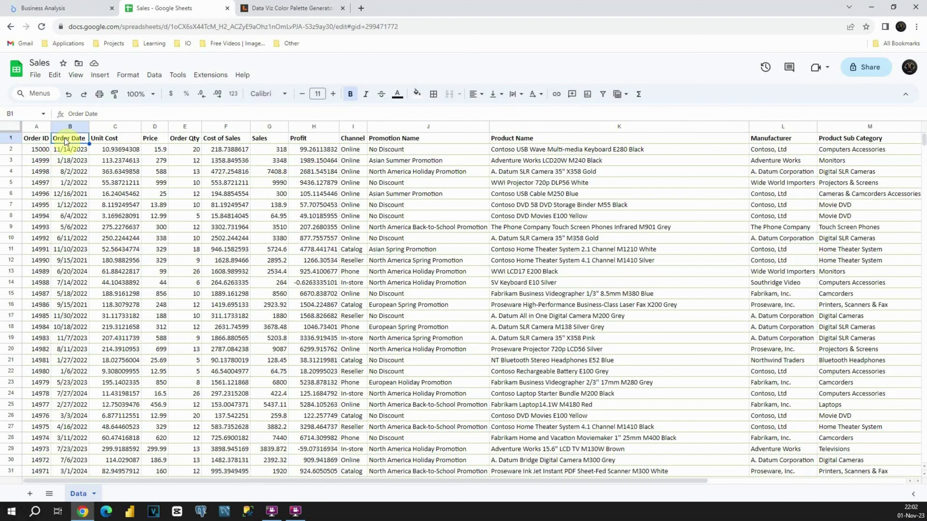
left_click_drag(38, 139, 536, 139)
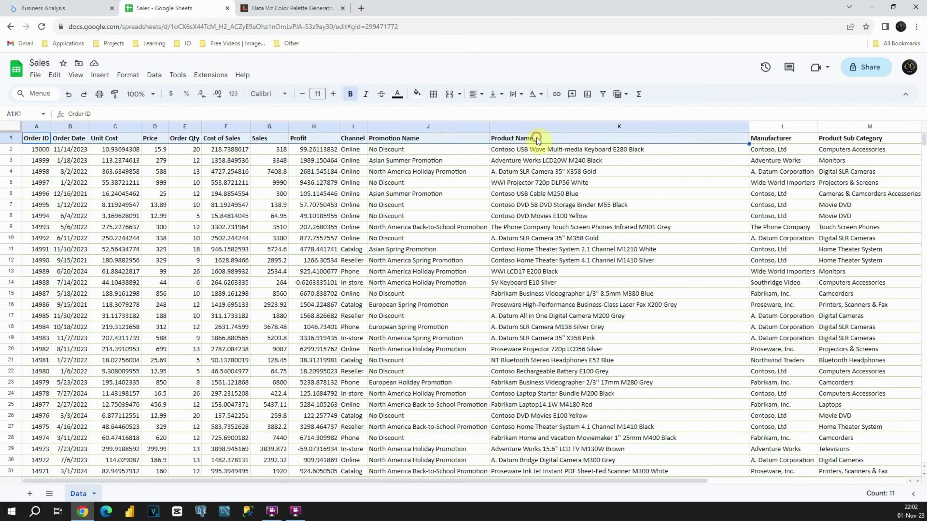
left_click(537, 137)
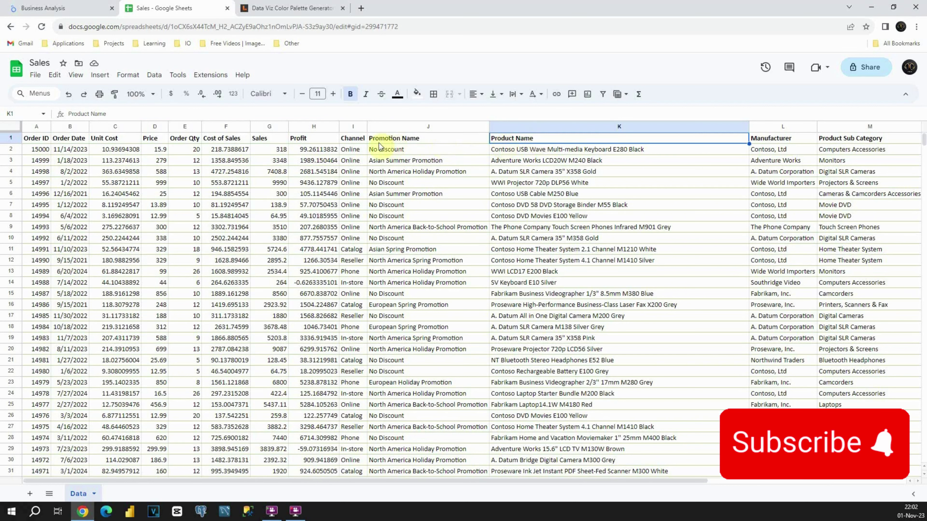
left_click(346, 141)
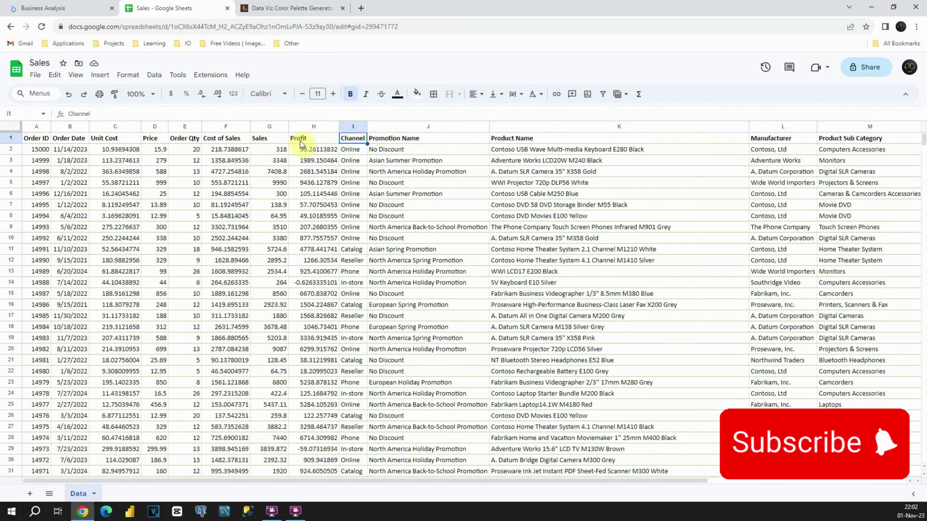
left_click(266, 138)
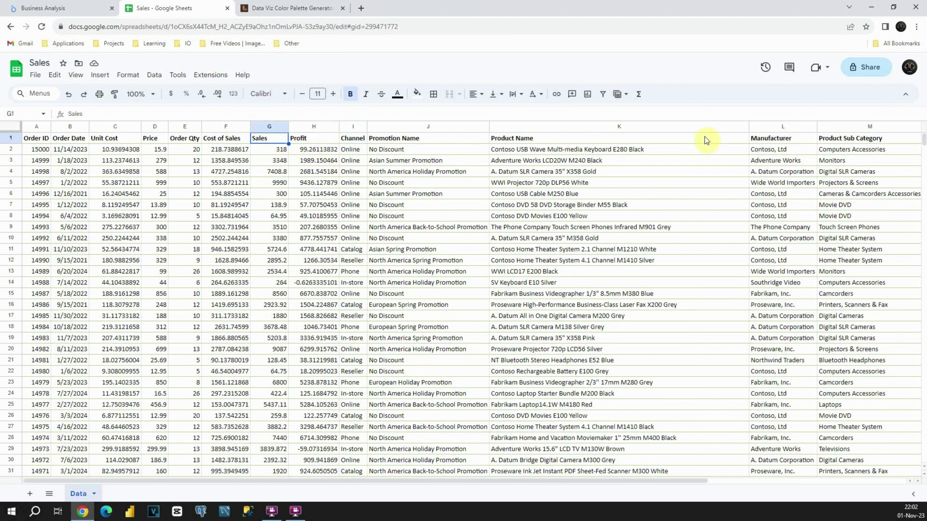
left_click(836, 138)
left_click_drag(631, 480, 850, 487)
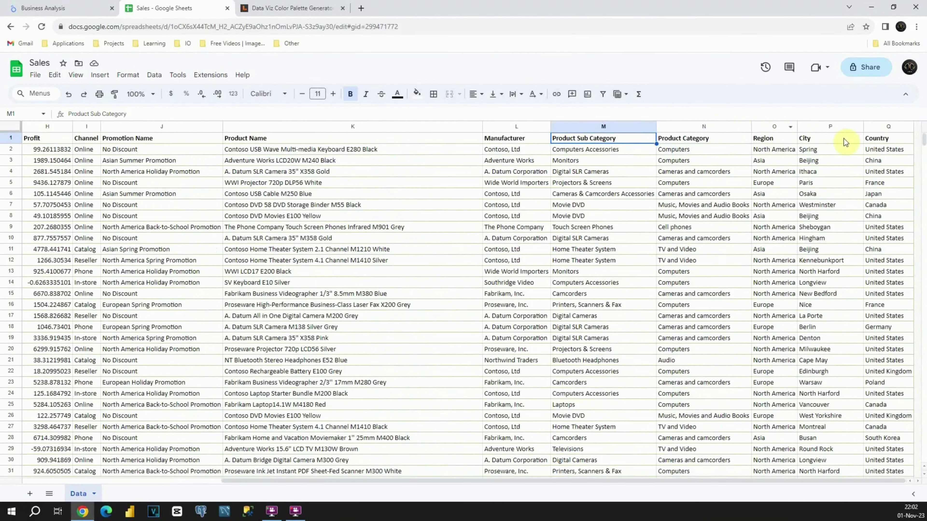
left_click_drag(620, 481, 381, 475)
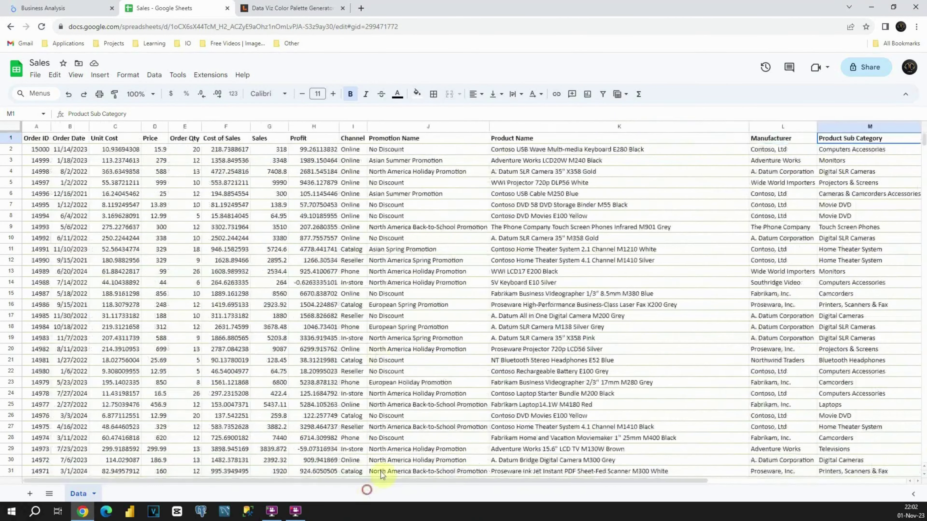
left_click(265, 217)
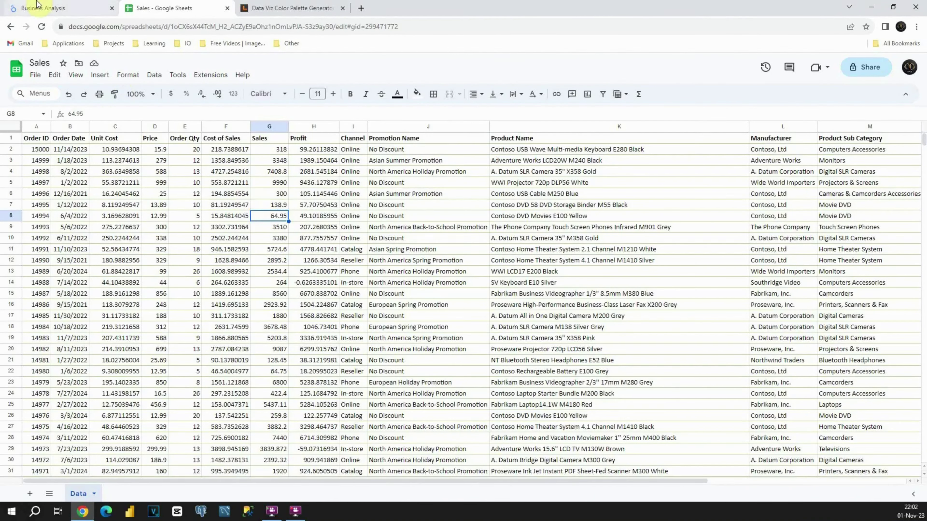
Return to Looker Studio, leave the Business Analysis report and create a new blank report from the home page.
left_click(40, 7)
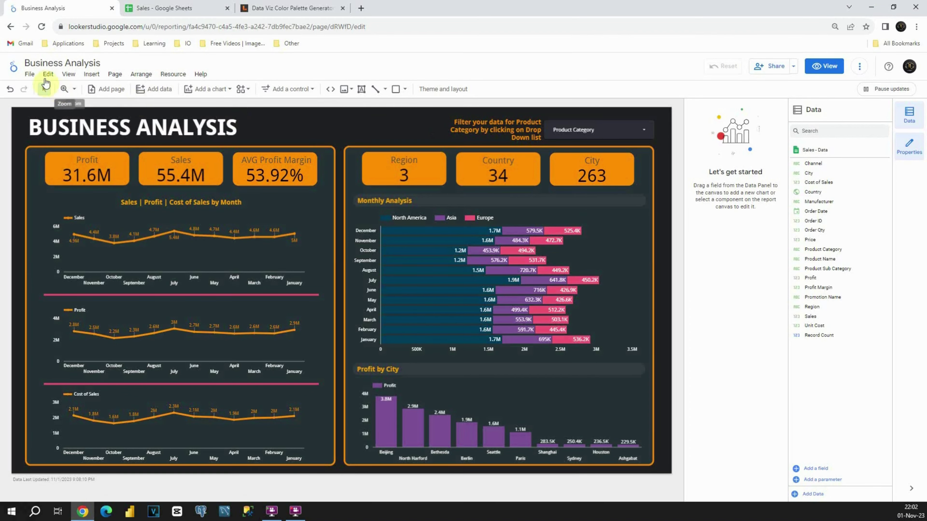
left_click(6, 70)
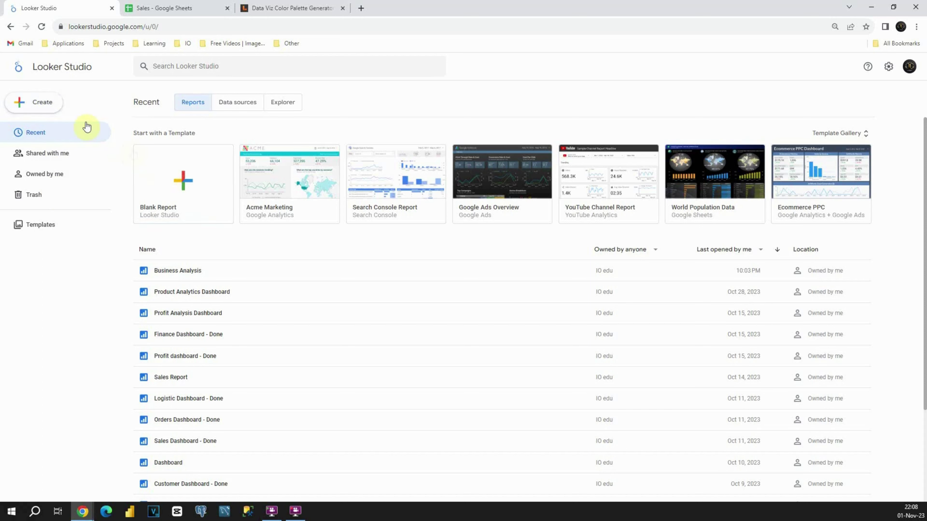
left_click(44, 104)
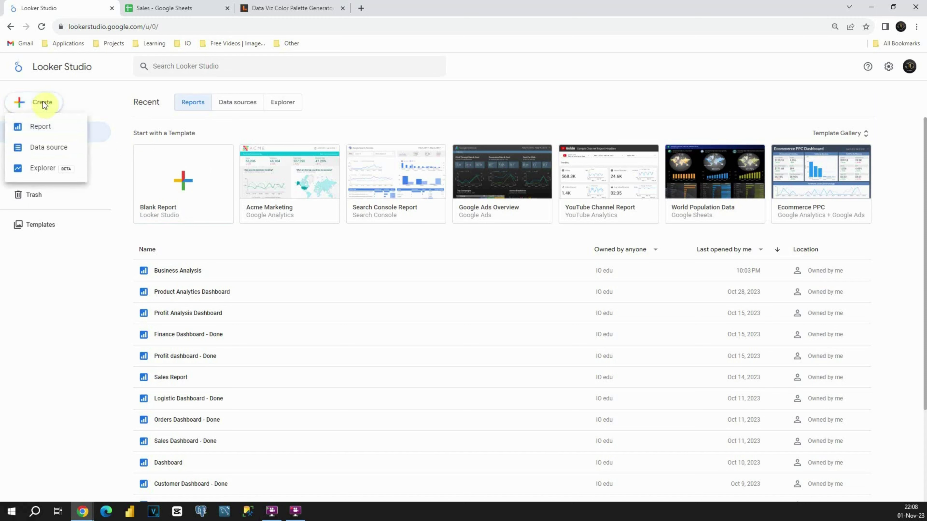
left_click(50, 127)
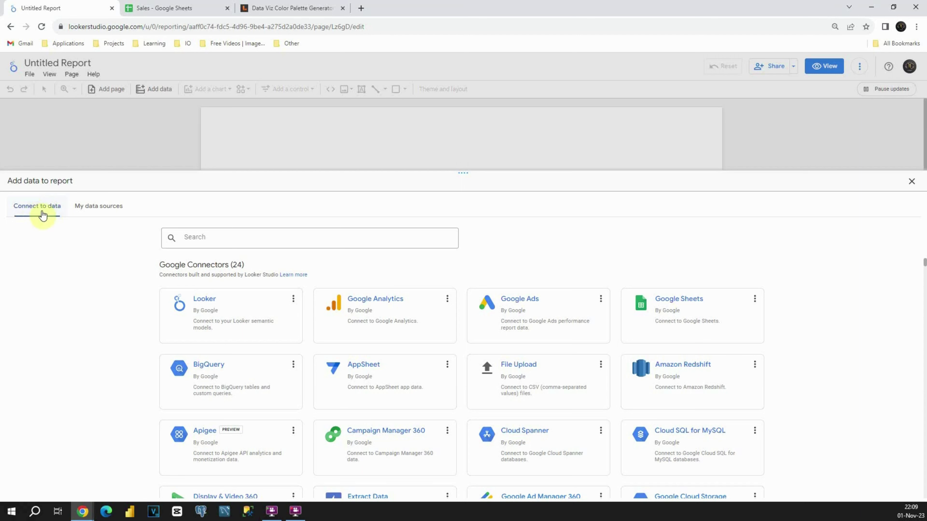
Add the Data worksheet of the Sales spreadsheet to the report through the Google Sheets connector, and delete the default table.
left_click(698, 306)
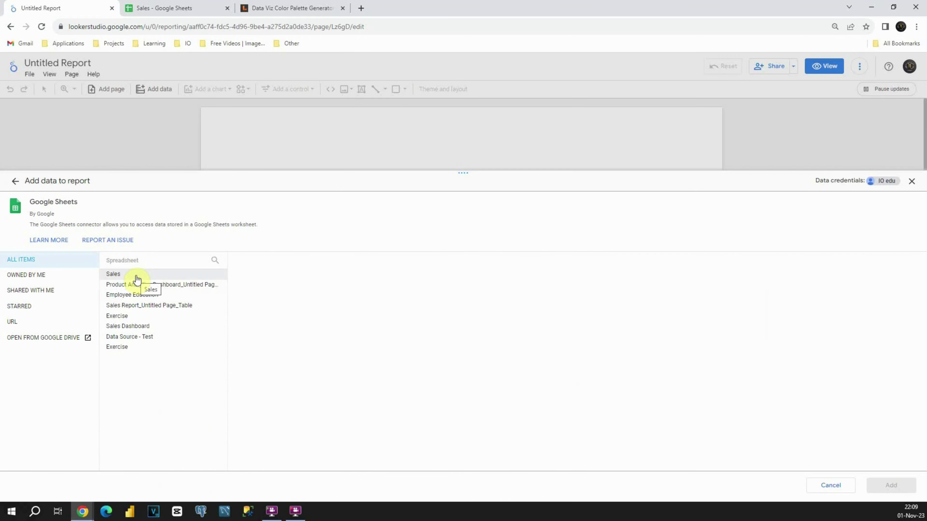
left_click(162, 8)
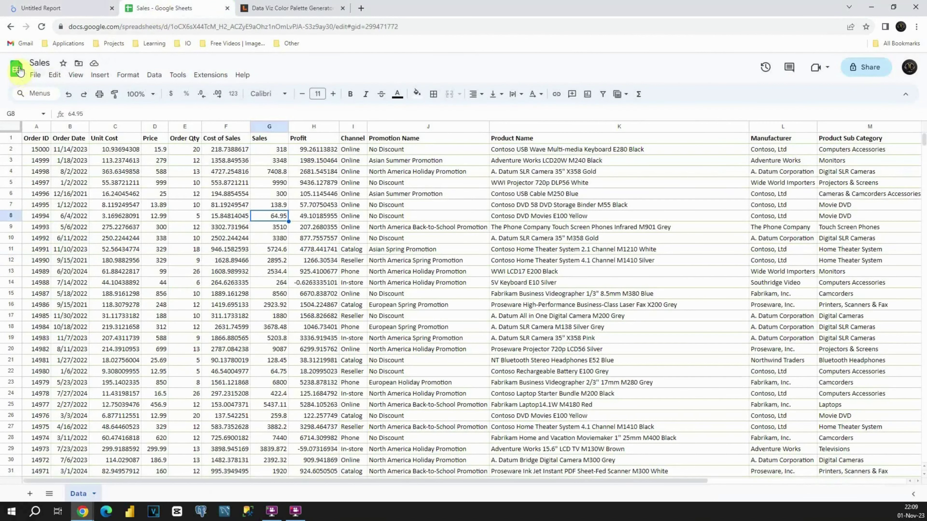
left_click(54, 9)
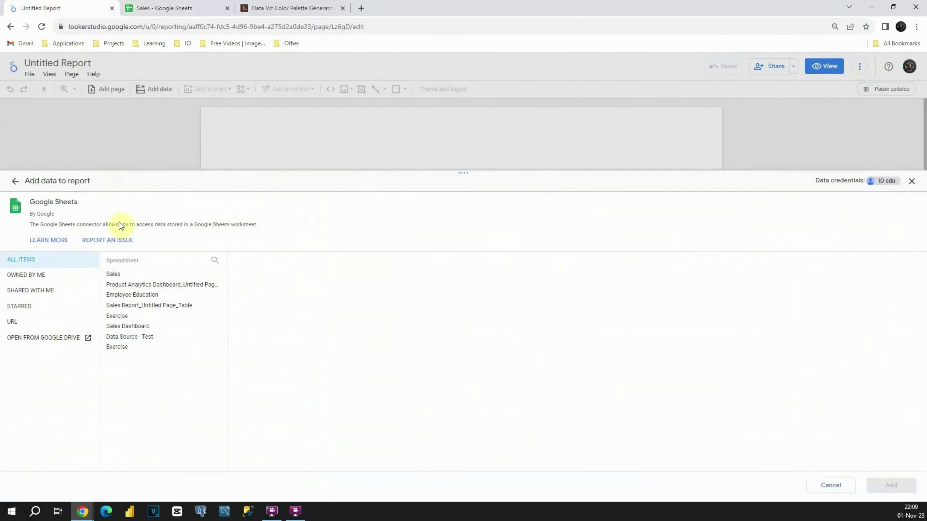
left_click(118, 277)
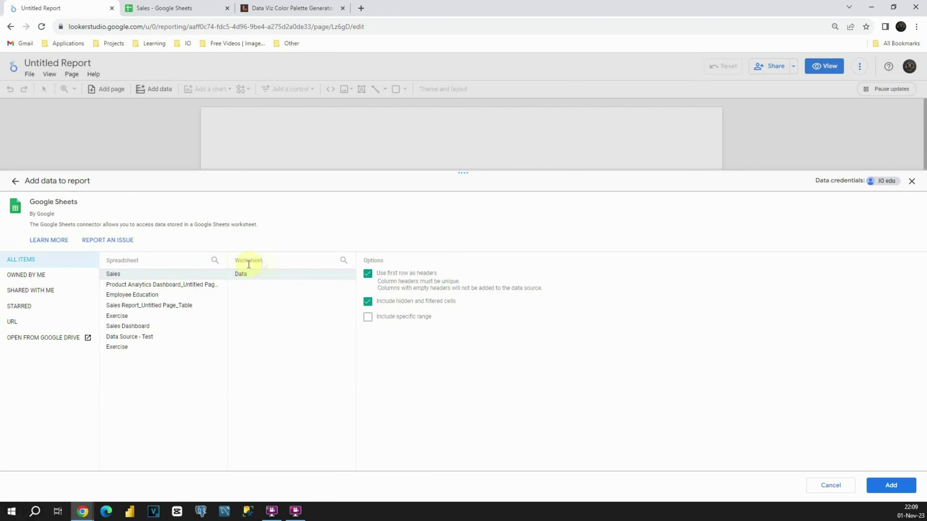
left_click(895, 486)
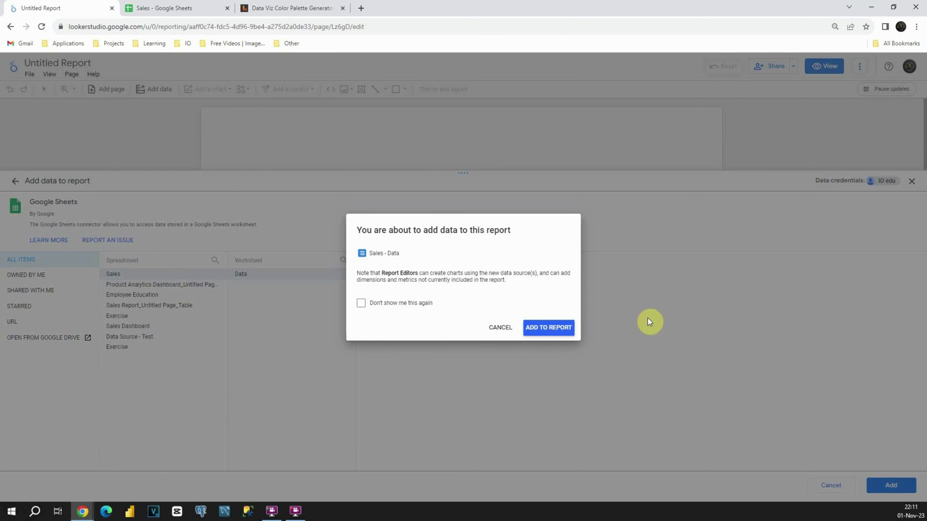
left_click(541, 329)
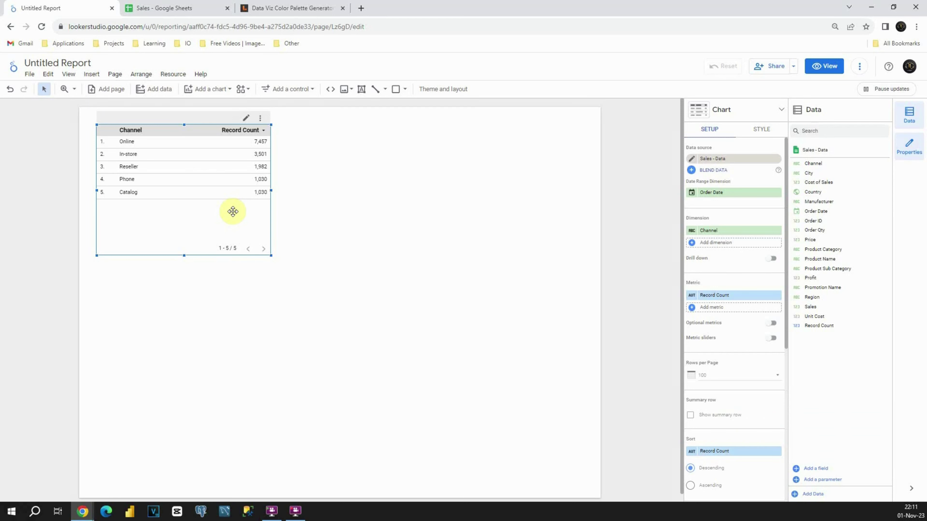
key("Delete")
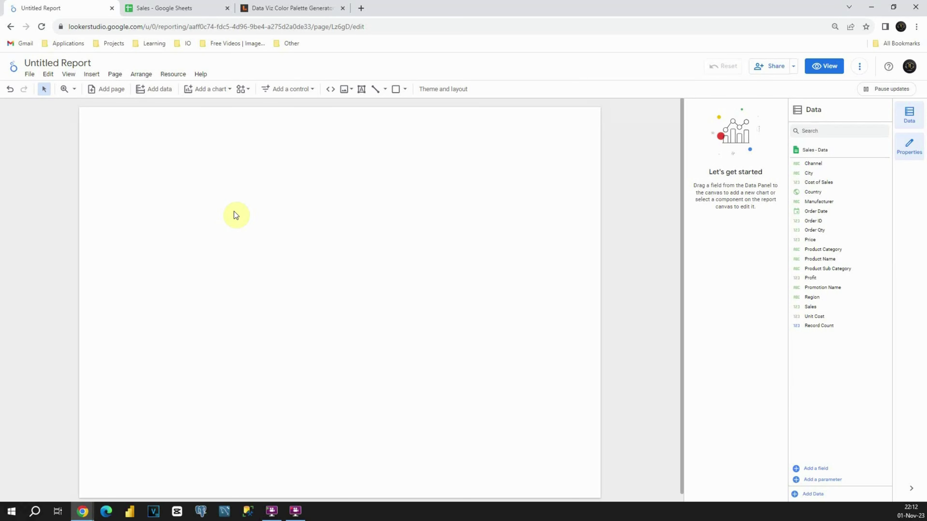
Set the current page's canvas height to 1000 px in its style settings.
left_click(115, 76)
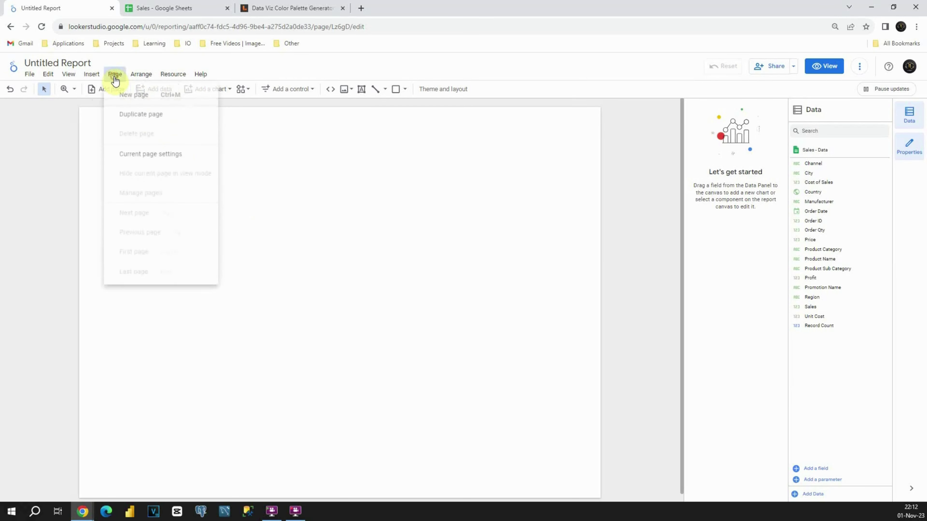
left_click(154, 160)
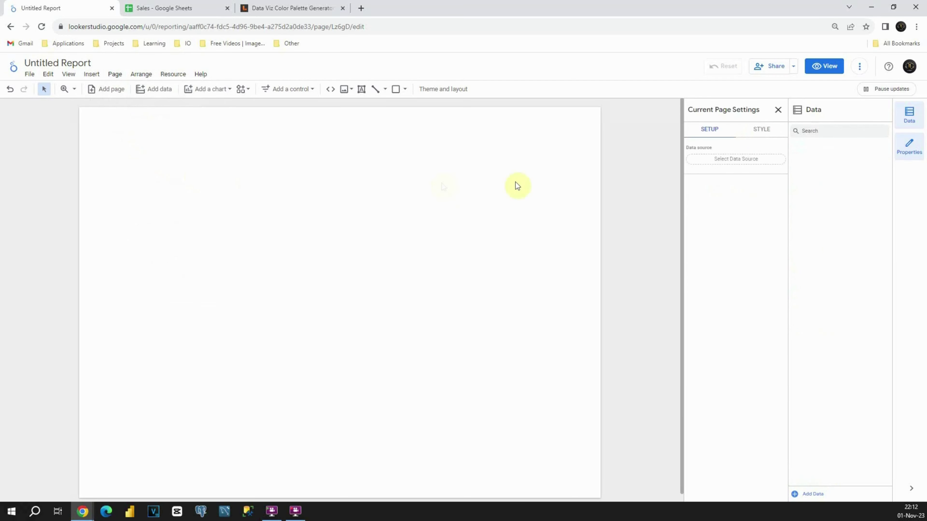
left_click(765, 129)
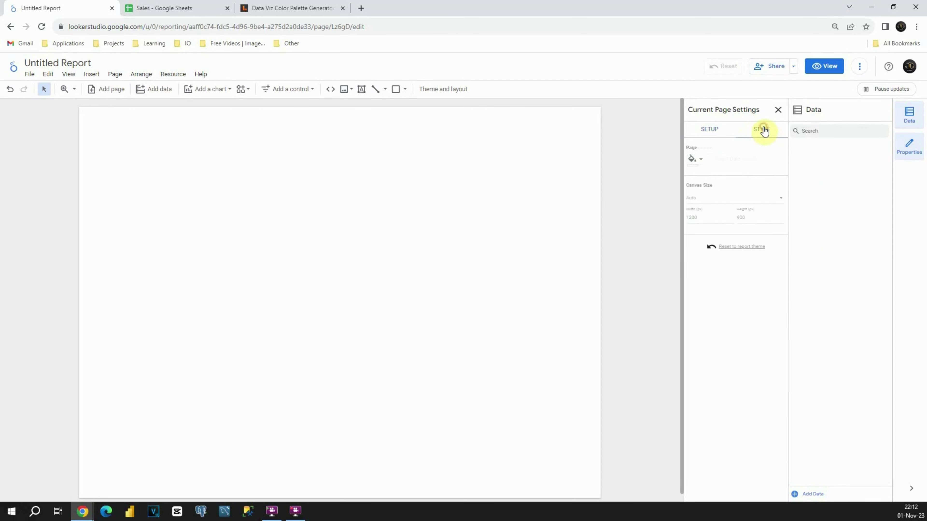
left_click(707, 217)
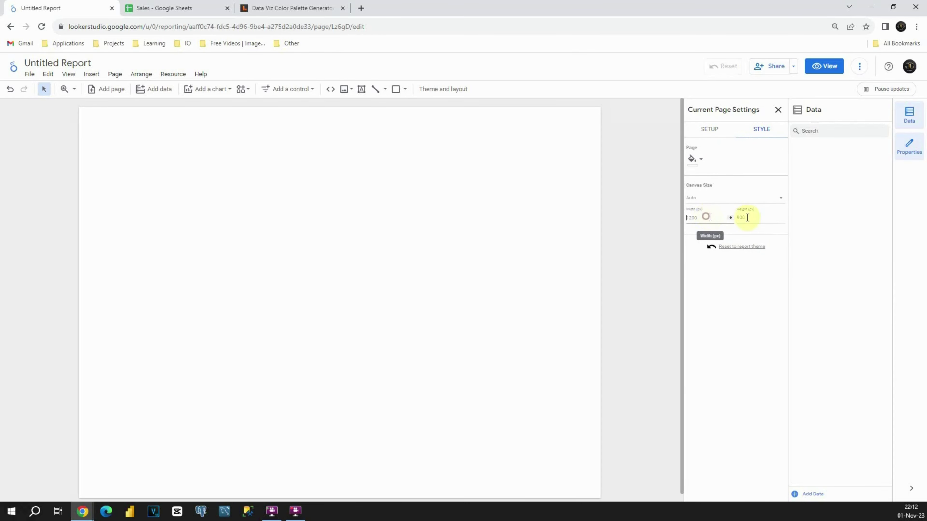
left_click(750, 216)
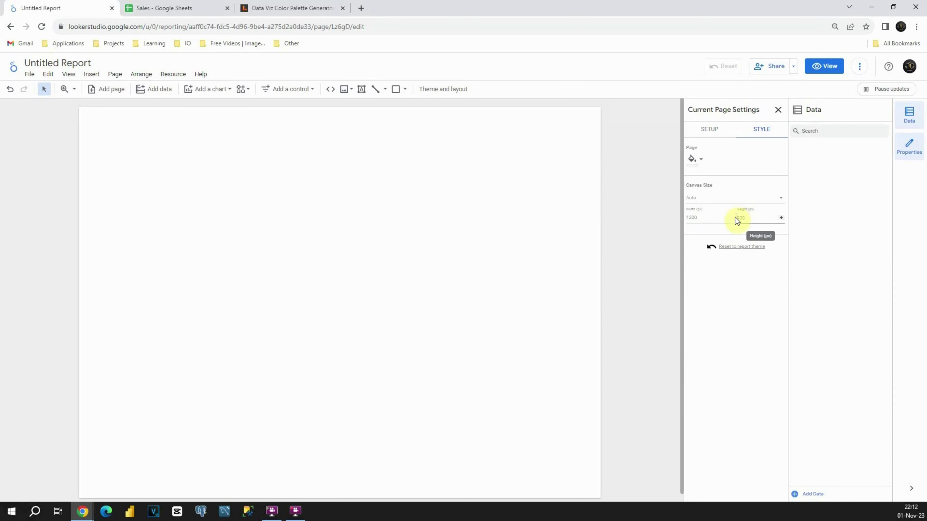
type("1000")
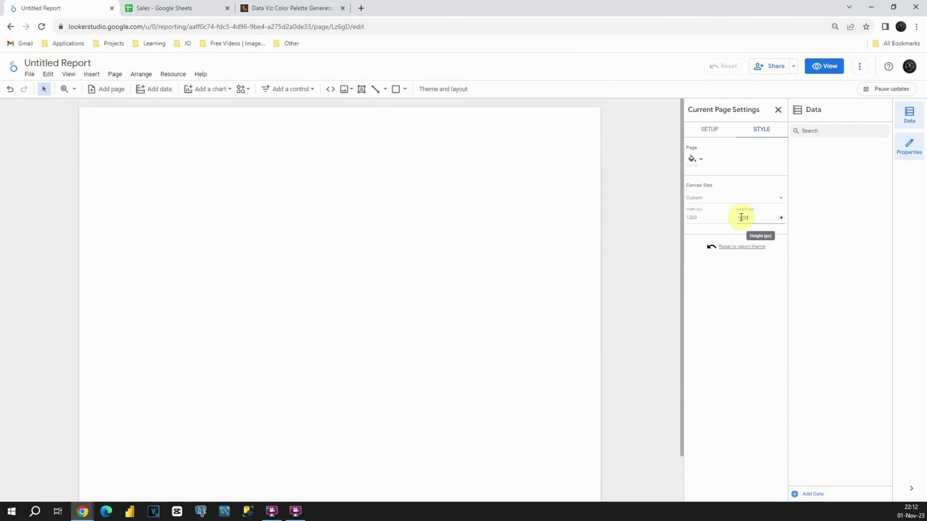
Set the page's canvas width to 1800 px and leave the page settings.
left_click(702, 218)
key("BackSpace")
key("BackSpace")
key("BackSpace")
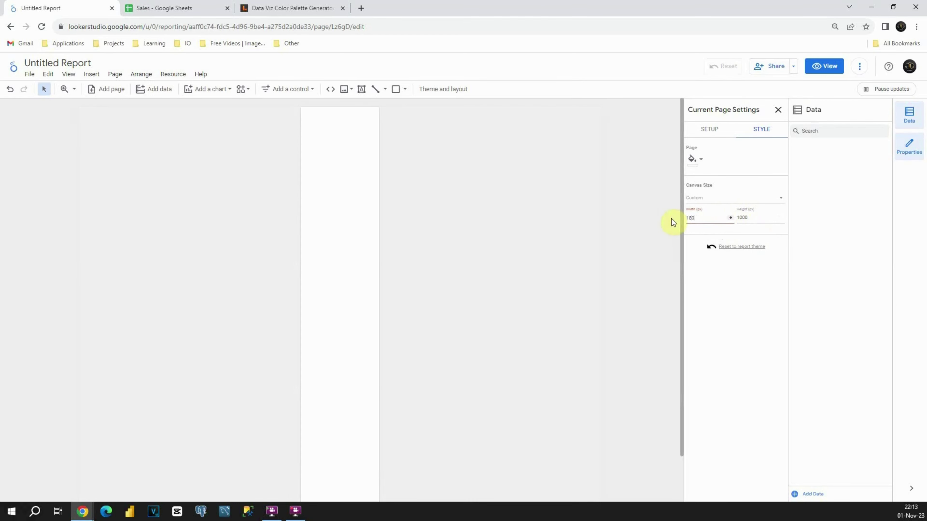
type("800")
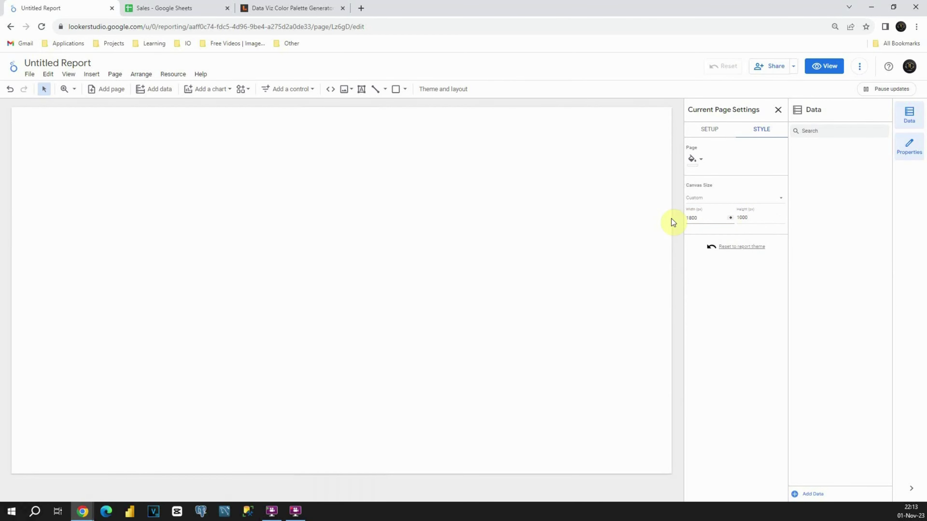
left_click(659, 215)
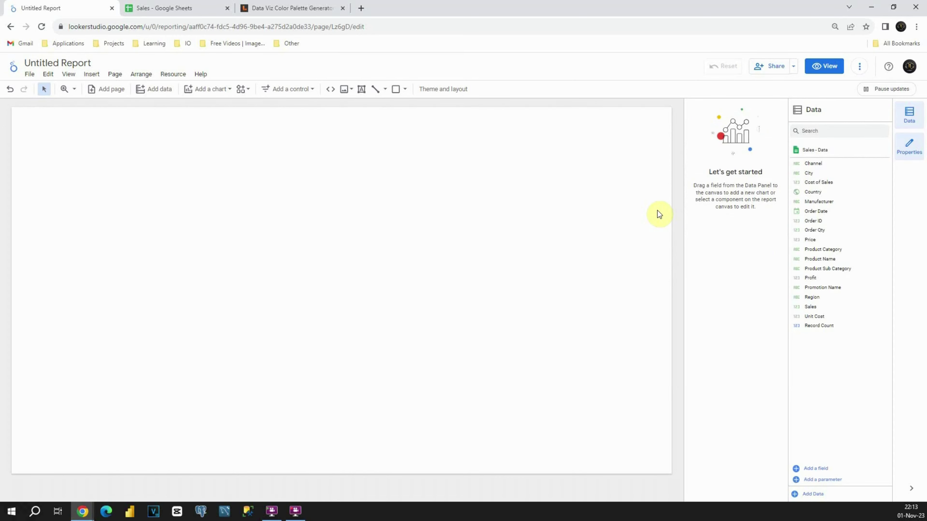
Apply the Constellation theme to the report and leave the theme settings.
left_click(443, 89)
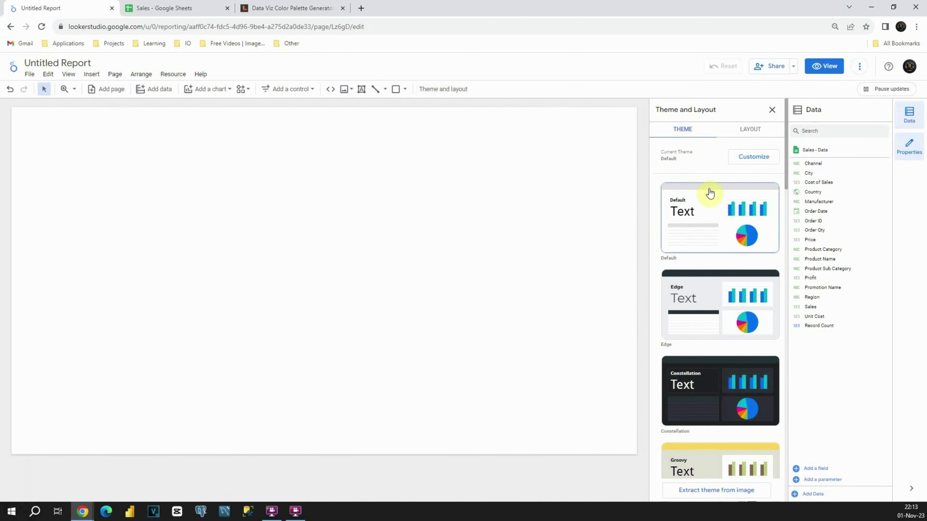
scroll(709, 193, "down", 10)
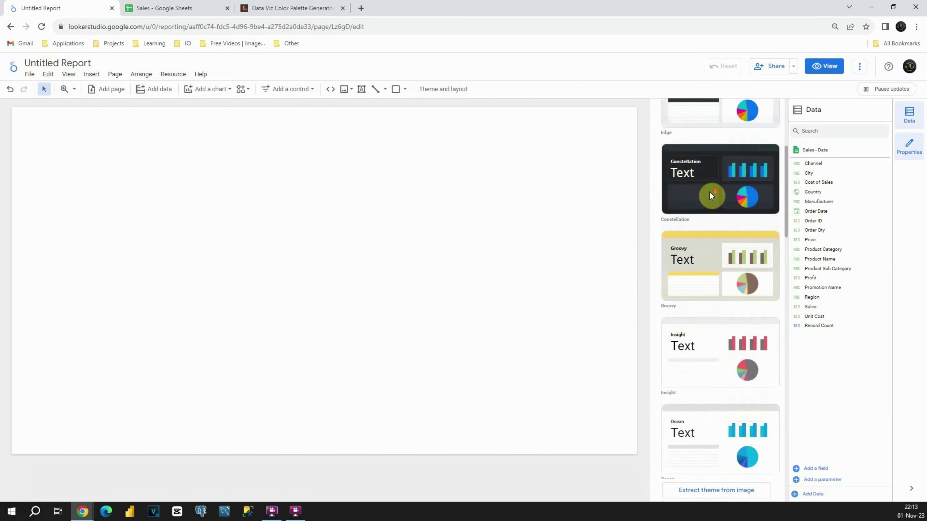
scroll(709, 193, "down", 12)
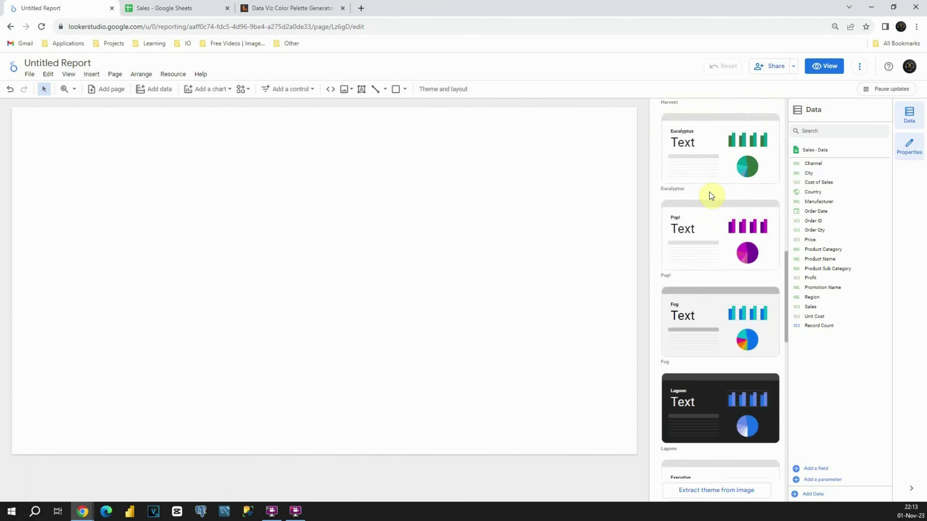
scroll(709, 192, "up", 20)
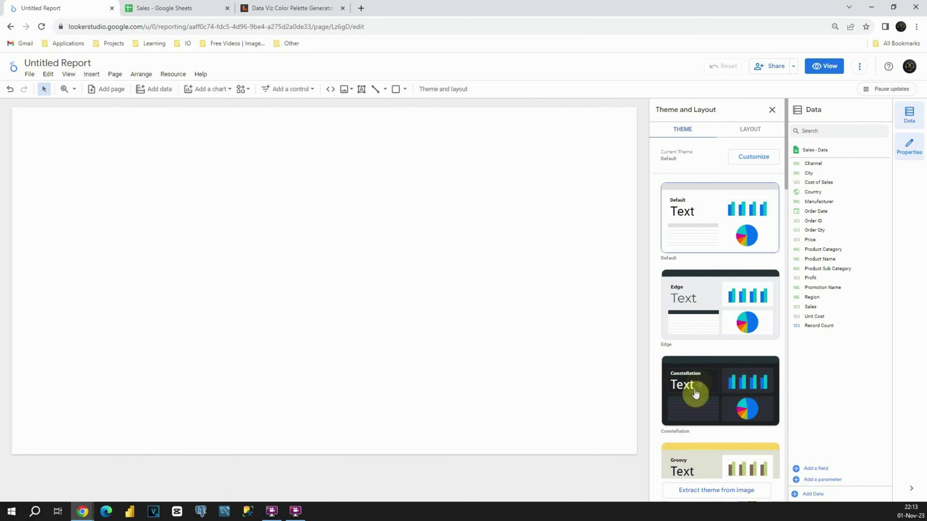
left_click(715, 384)
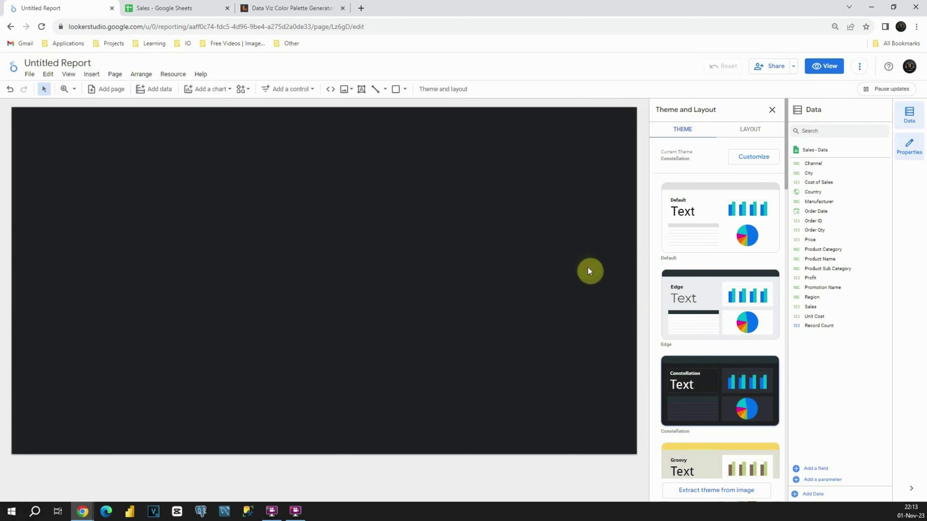
left_click(588, 268)
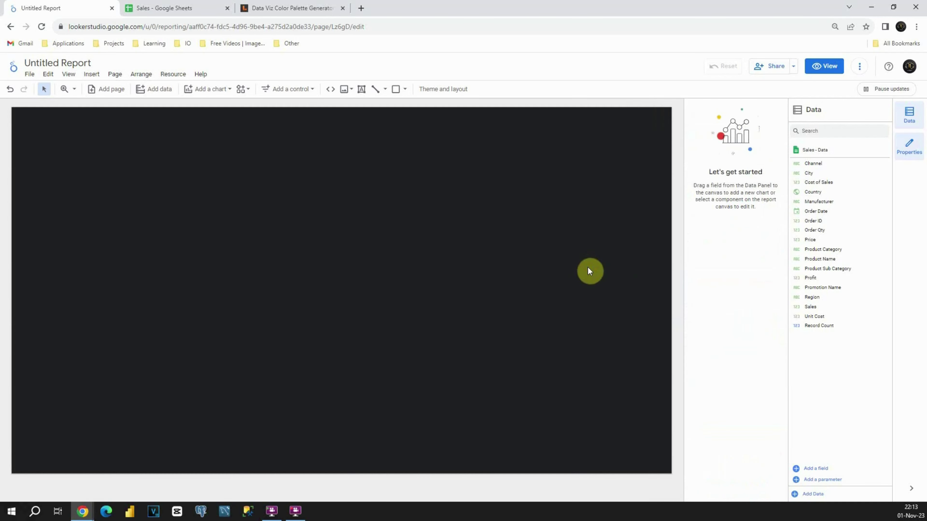
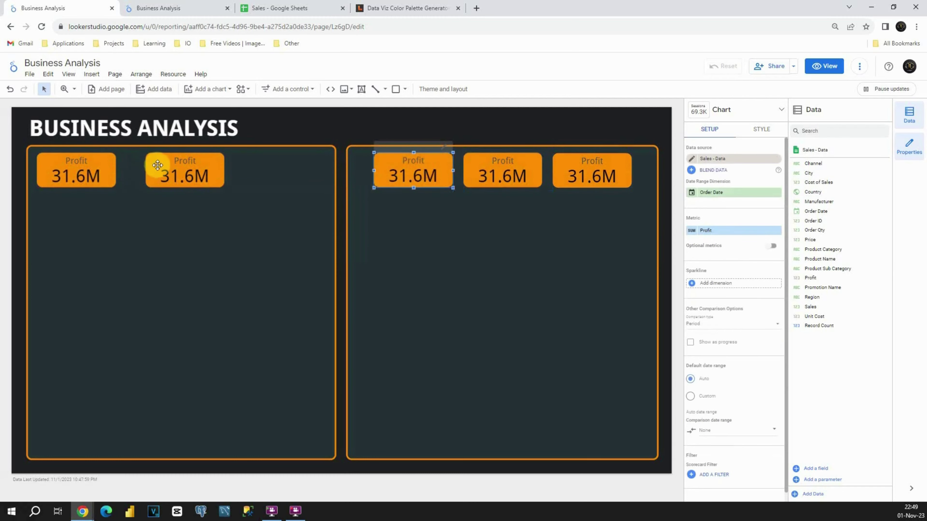
Arrange three Profit scorecards in an evenly spaced row along the top of the left orange-bordered container.
left_click_drag(155, 169, 93, 170)
left_click_drag(244, 172, 241, 170)
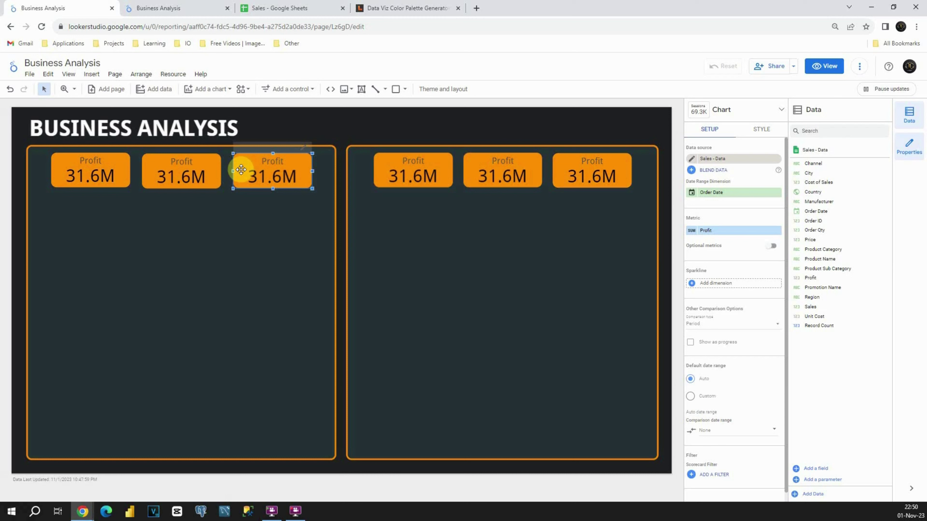
left_click_drag(240, 169, 97, 177)
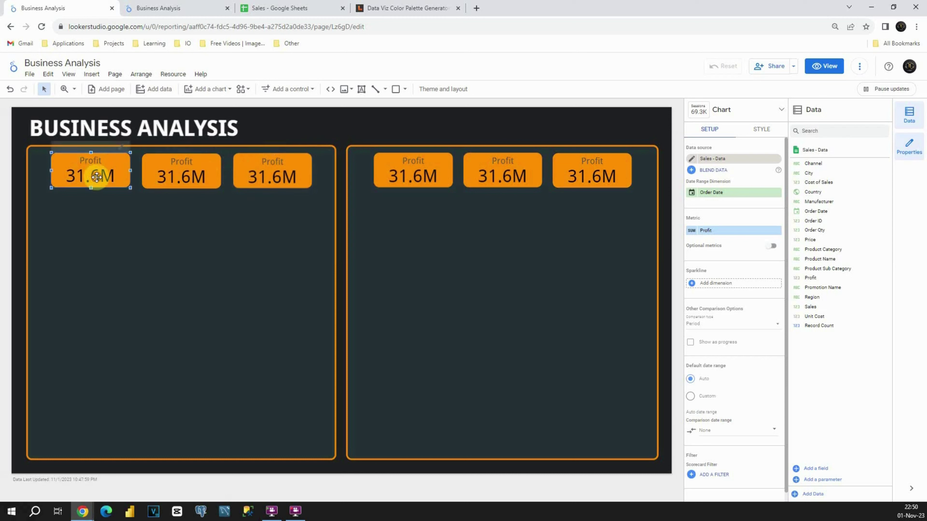
Replace the metric of the middle scorecard in the left container with Sales.
left_click(177, 171)
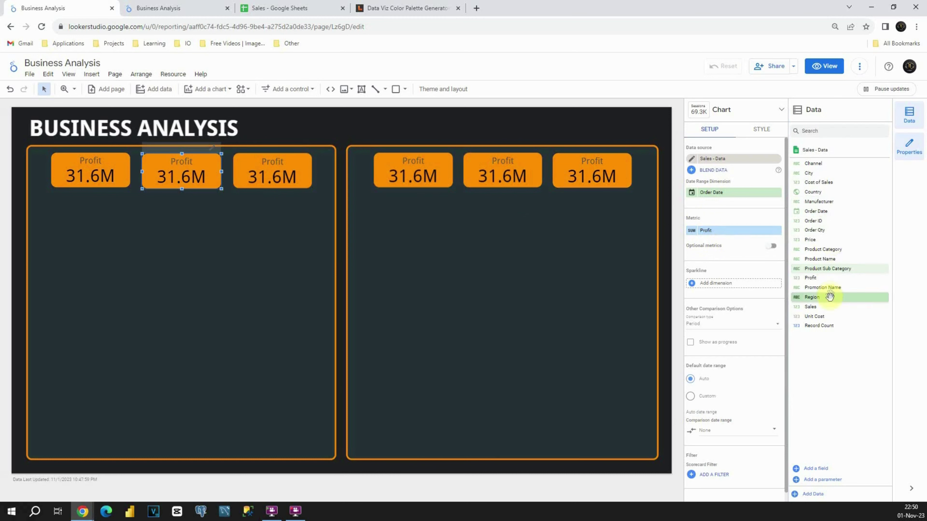
left_click_drag(827, 309, 724, 238)
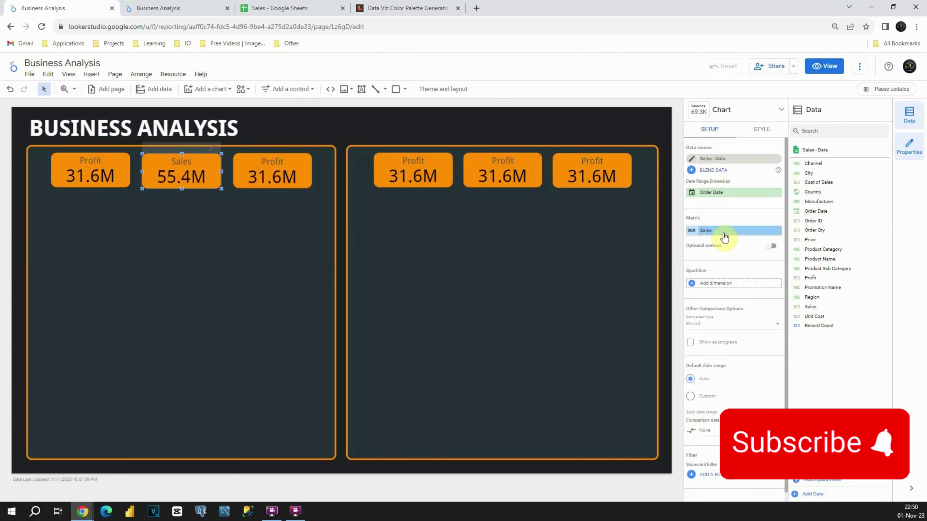
Check the left container's third scorecard against the finished Business Analysis report, and start a calculated field named Profit Margin.
left_click(260, 171)
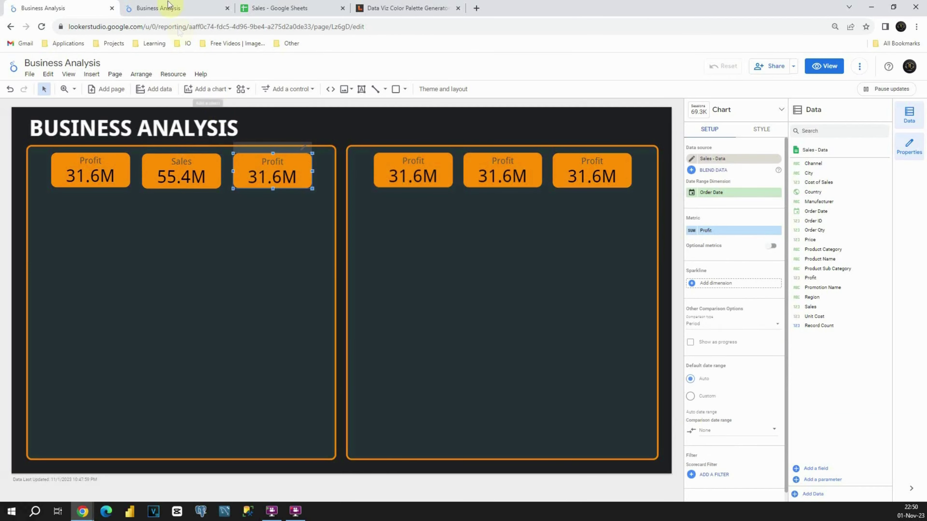
left_click(164, 7)
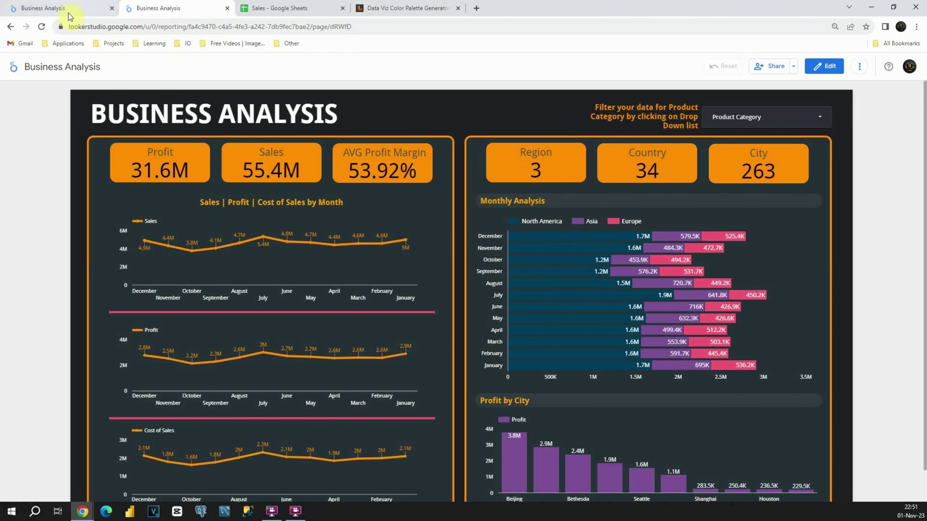
key("ctrl+shift+Tab")
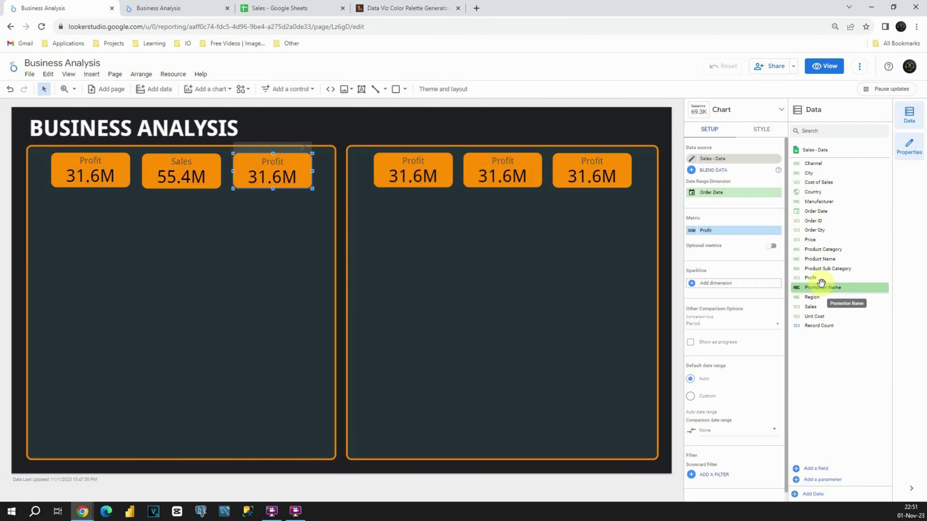
left_click(819, 470)
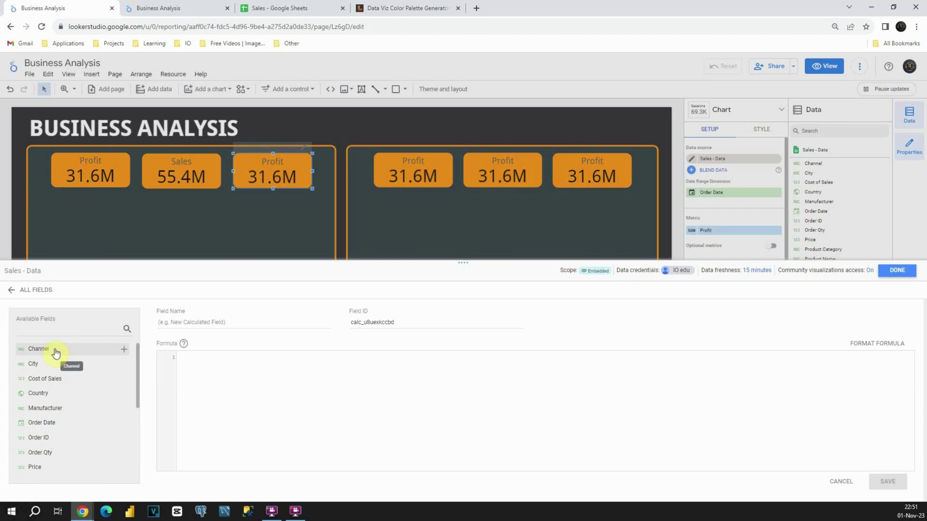
scroll(55, 354, "down", 4)
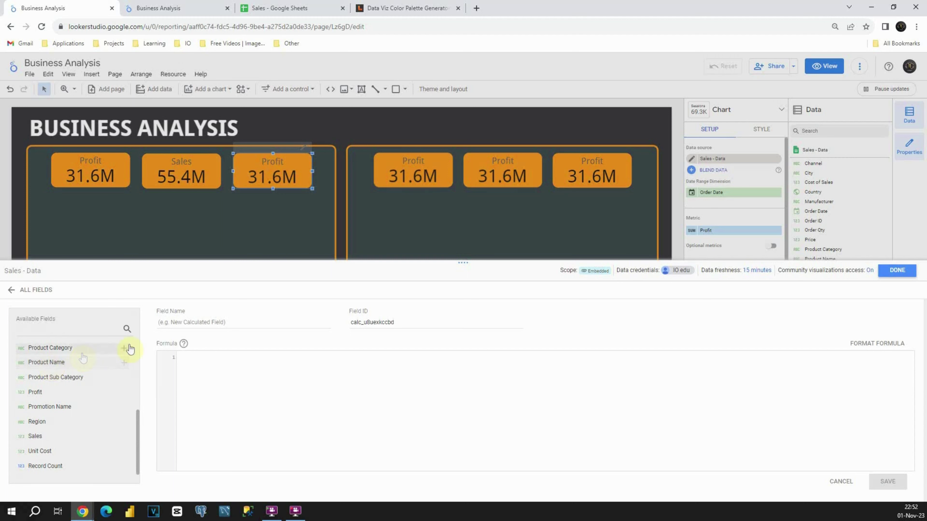
left_click(181, 325)
type("P")
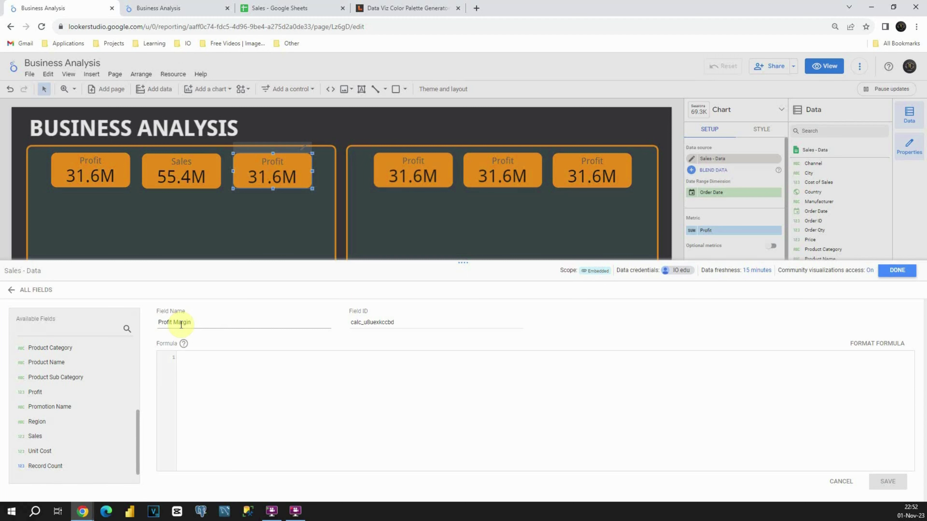
type("rofit Margin")
left_click(190, 362)
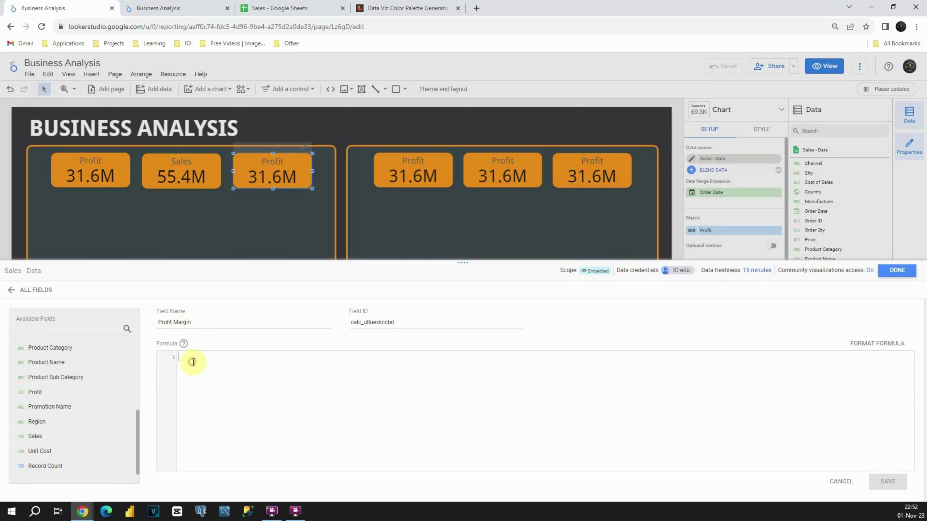
double_click(163, 342)
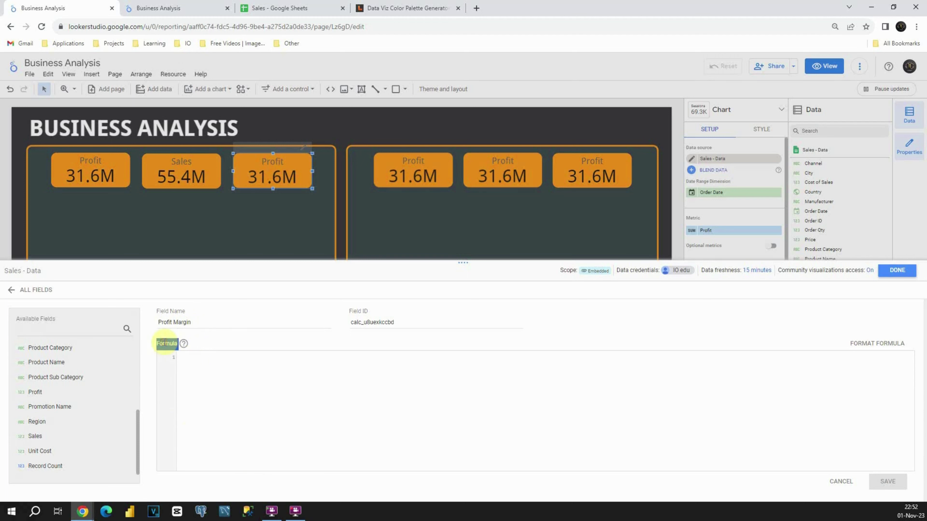
left_click(197, 355)
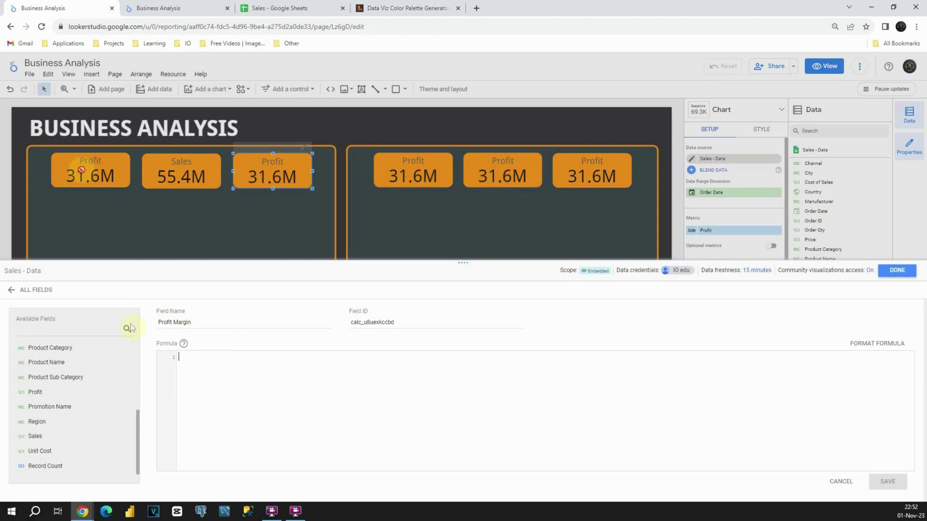
Define the Profit Margin formula as Profit / Sales, save the field and close the field editor.
type("p")
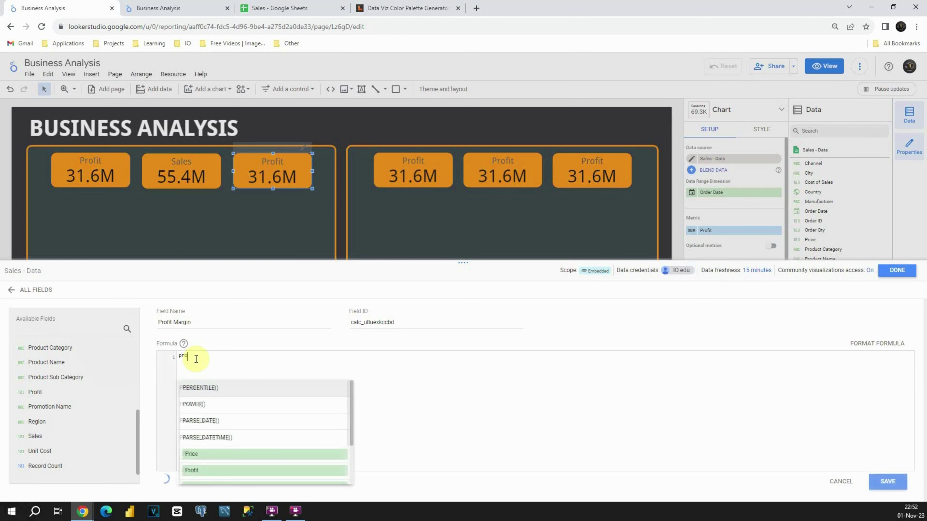
type("ro")
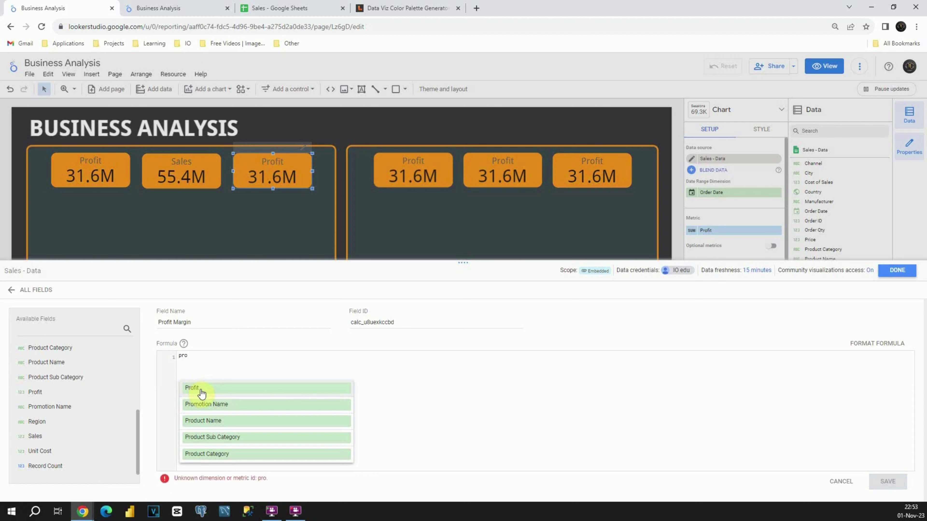
left_click(201, 389)
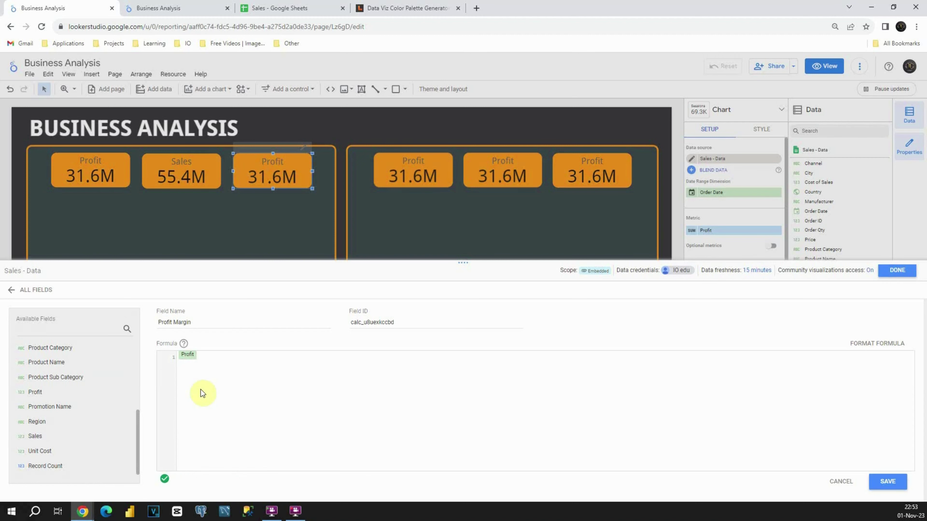
type("/")
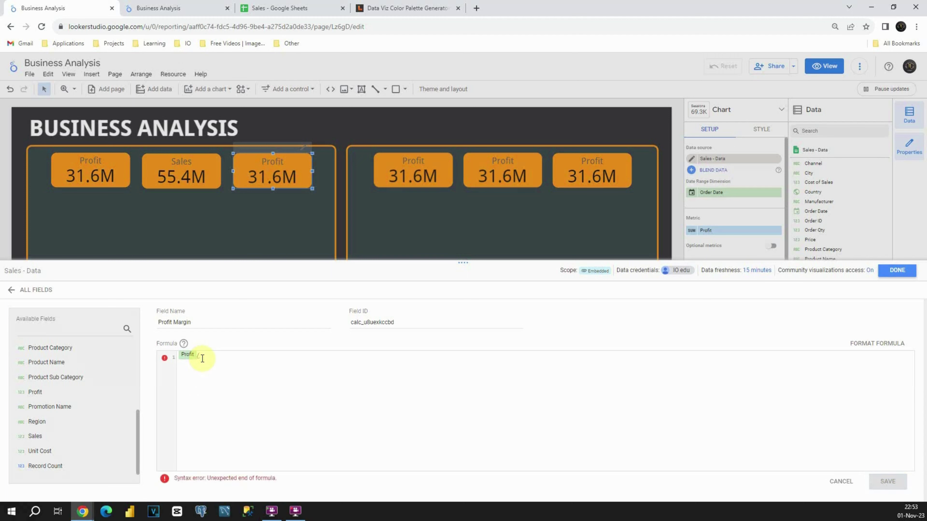
type("sal")
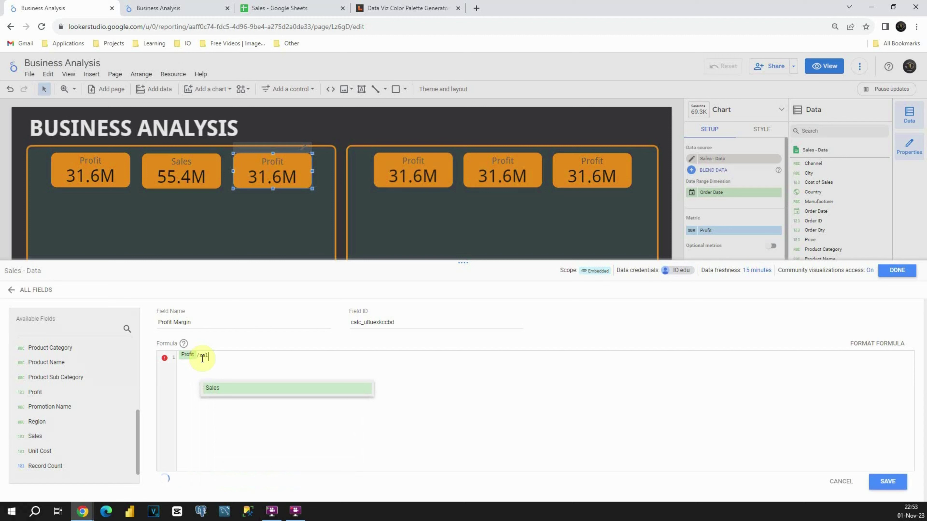
left_click(214, 388)
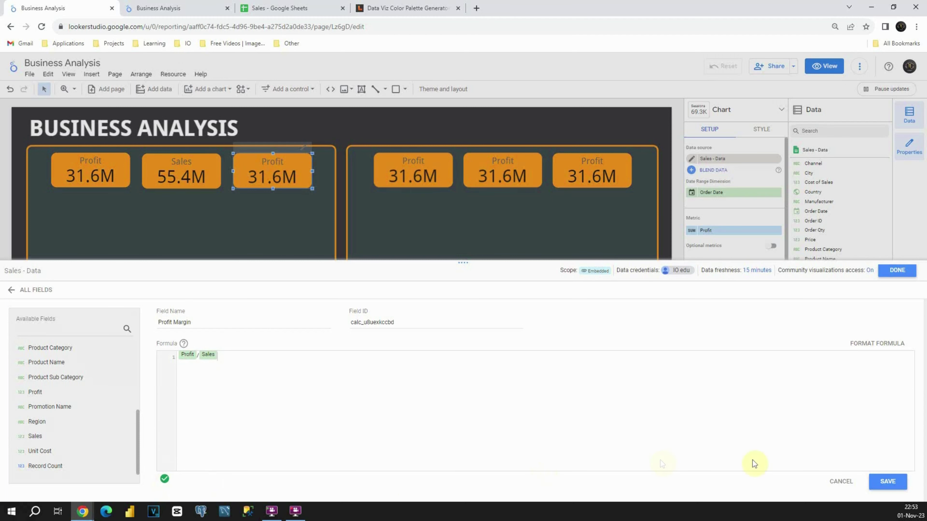
left_click(889, 484)
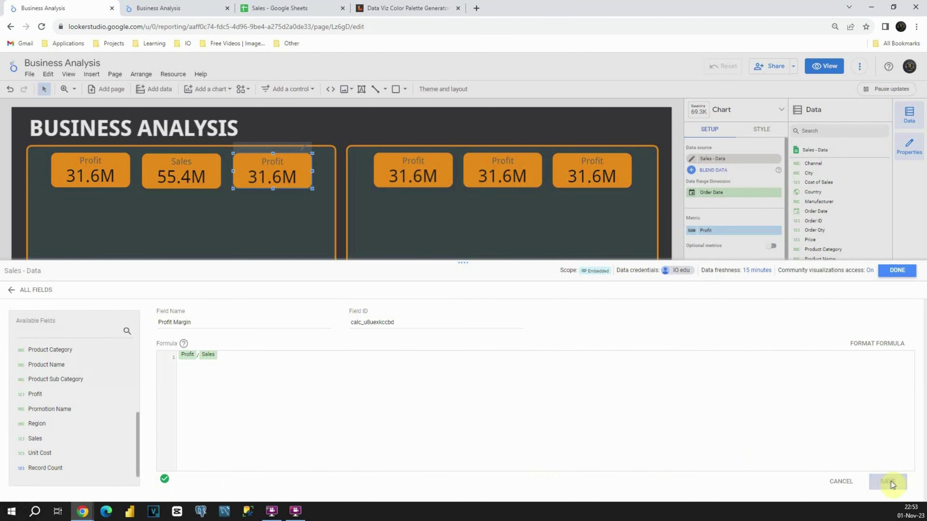
left_click(904, 271)
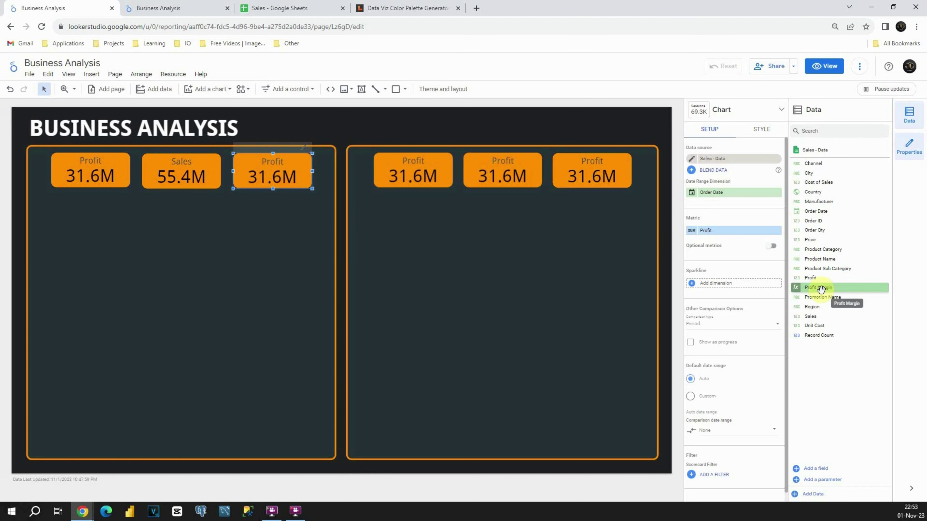
Use Profit Margin as the left container's third scorecard metric, with Average aggregation and the Percent data type.
left_click_drag(796, 296, 717, 237)
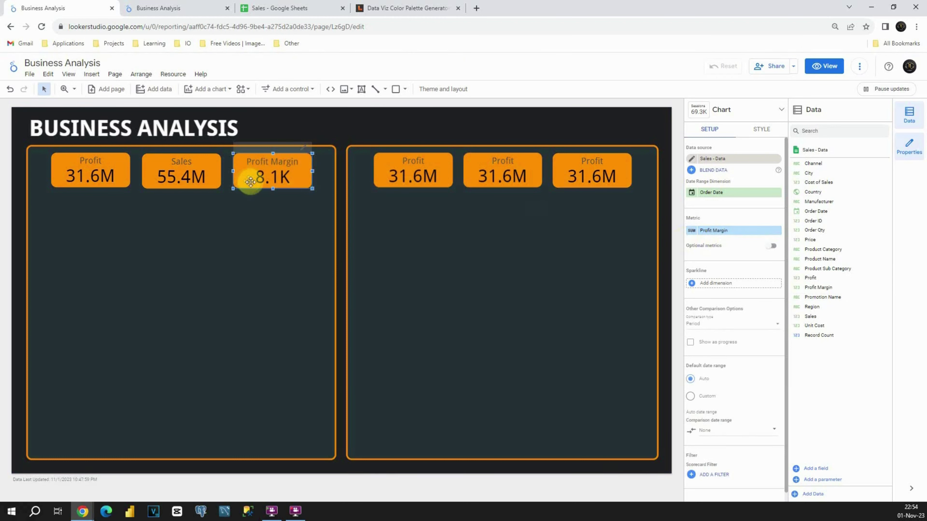
left_click(695, 235)
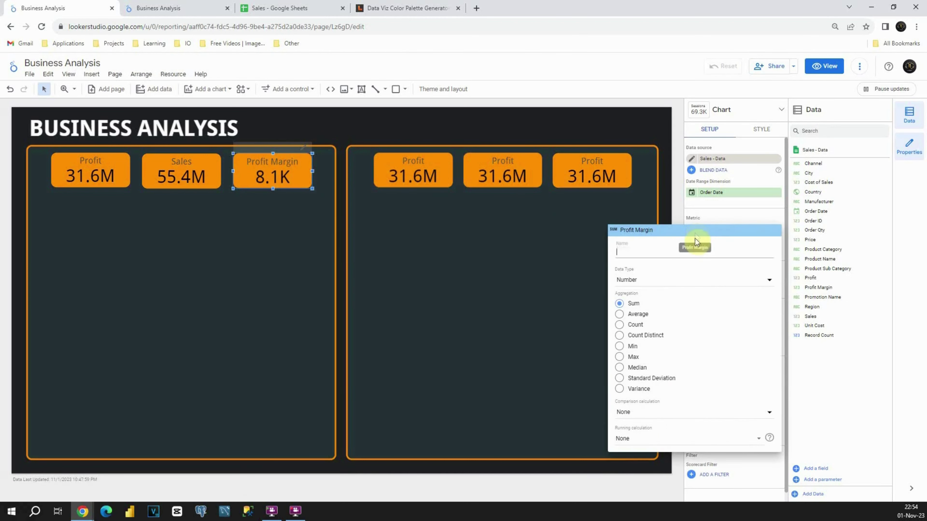
left_click(622, 315)
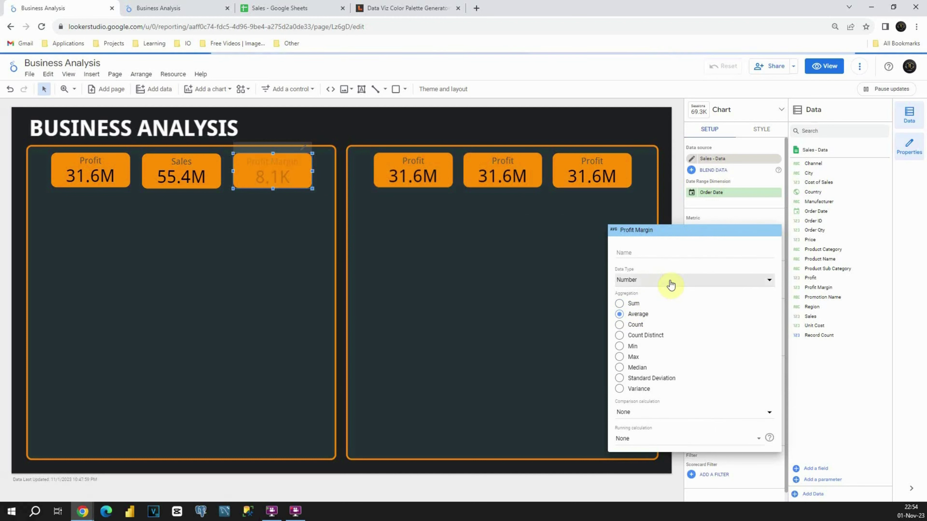
left_click(625, 279)
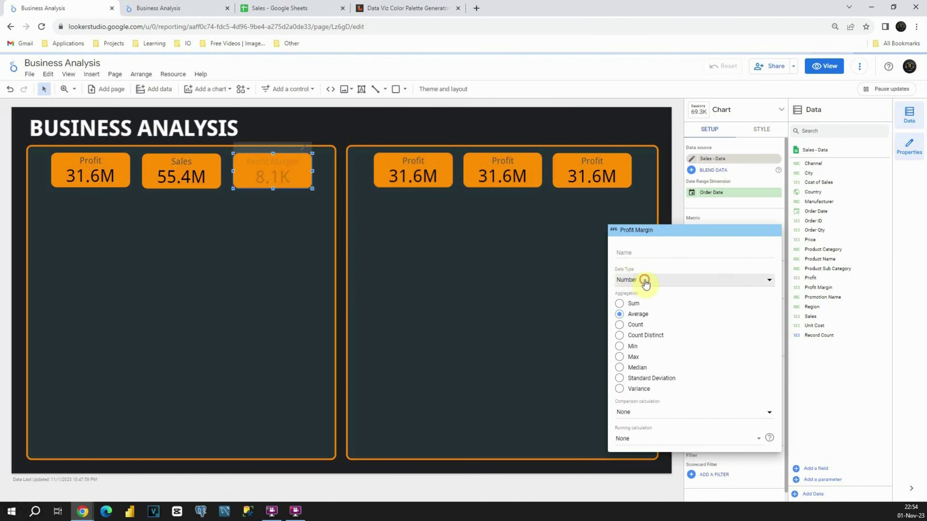
mouse_move(671, 290)
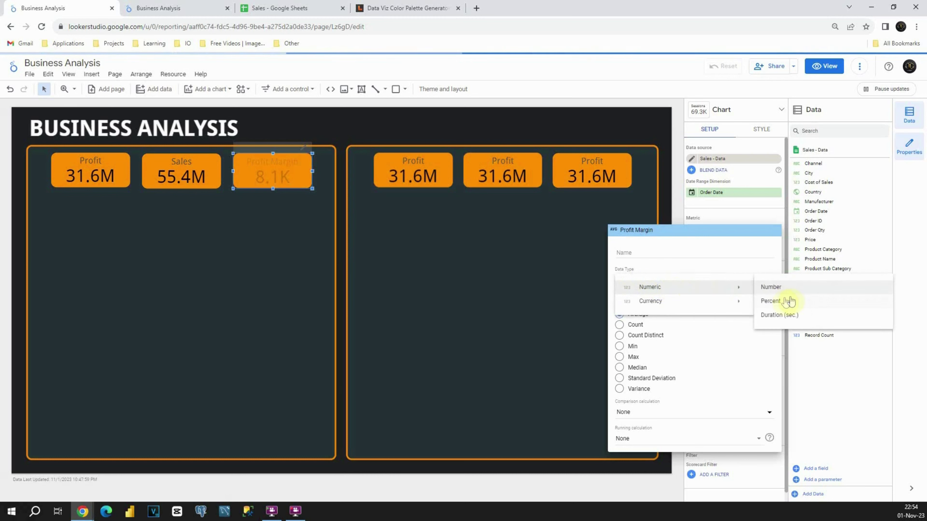
left_click(767, 302)
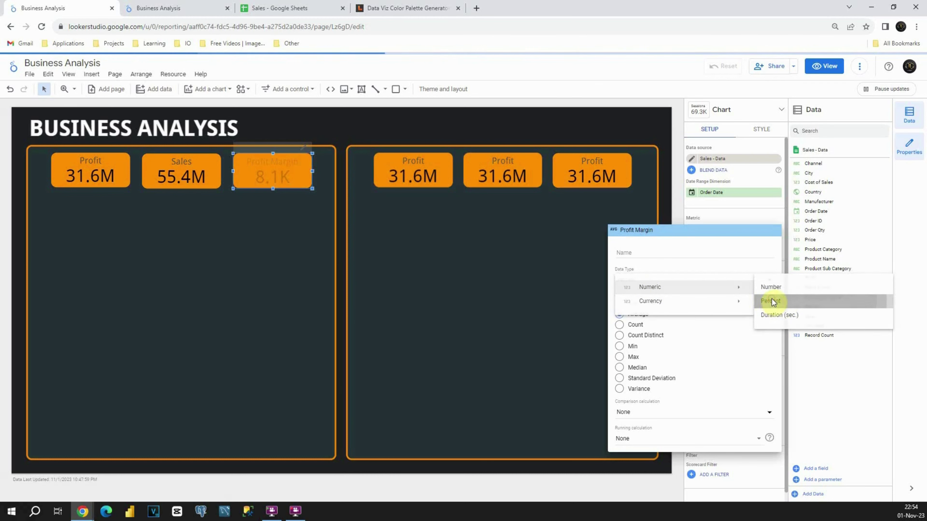
left_click(664, 203)
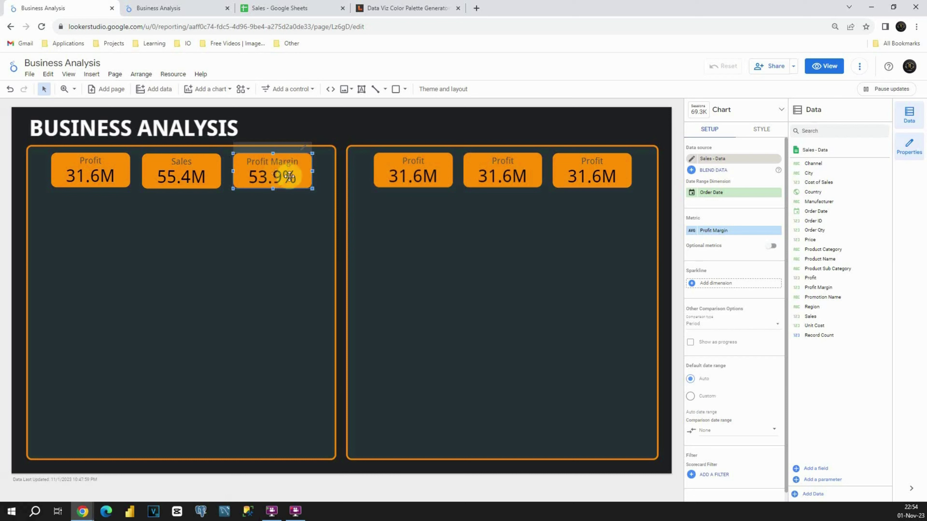
Set the right container's first scorecard to the Region metric, check its aggregation, and turn off compact numbers.
left_click(419, 168)
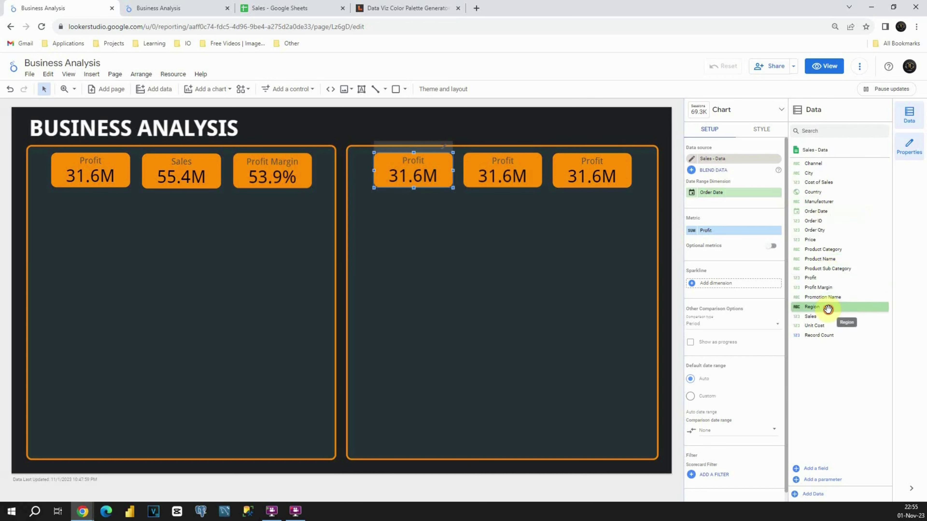
left_click_drag(827, 307, 705, 237)
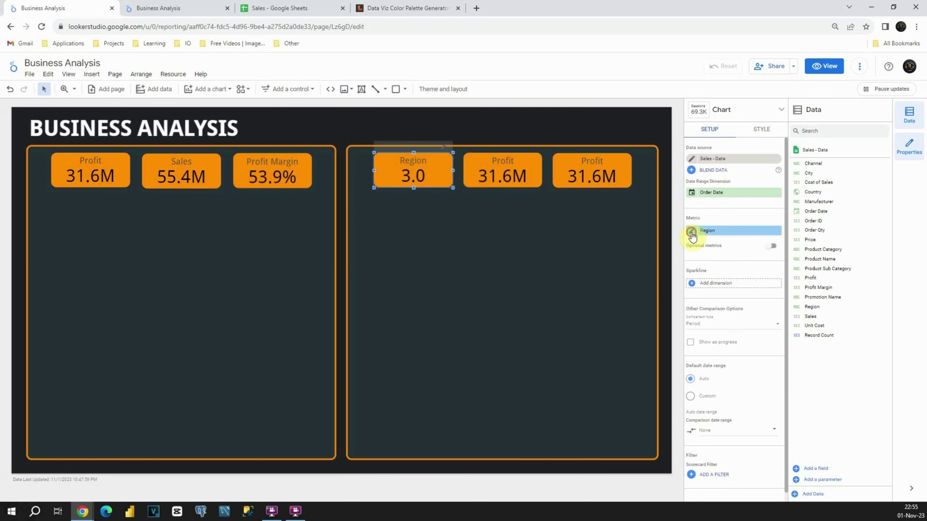
left_click(693, 233)
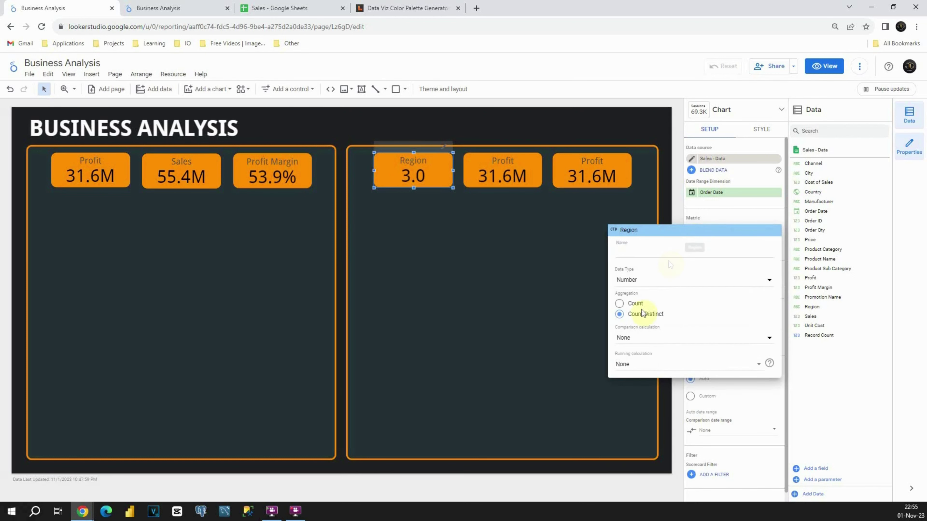
left_click(419, 184)
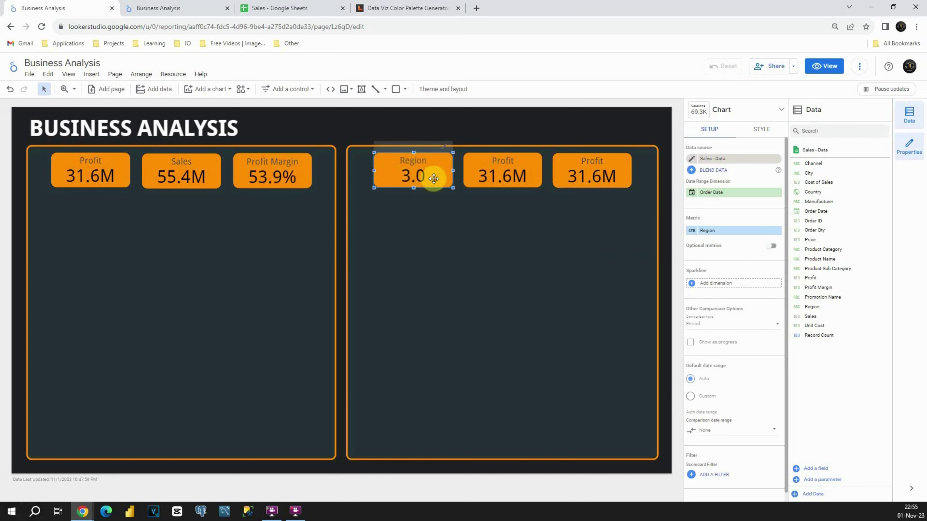
left_click(756, 129)
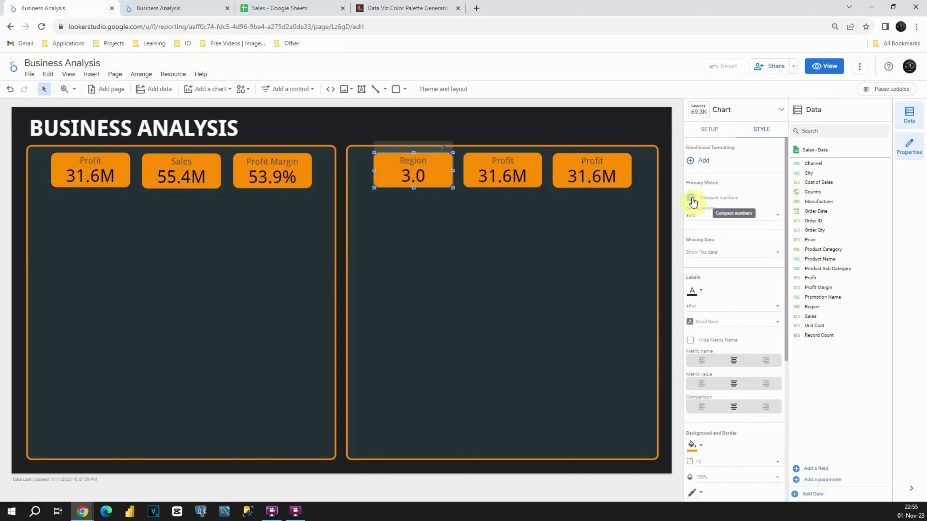
left_click(691, 198)
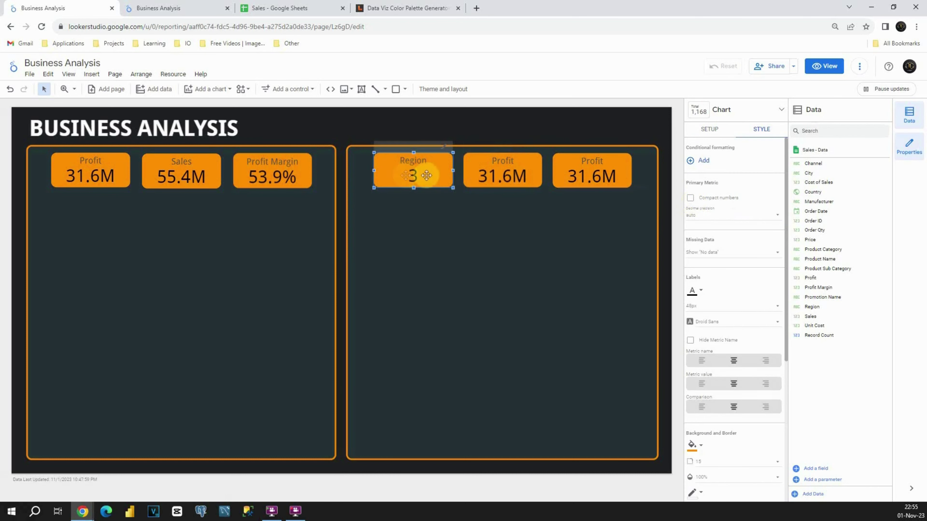
Turn off compact numbers for the right container's middle scorecard and replace its metric with Country.
left_click(495, 170)
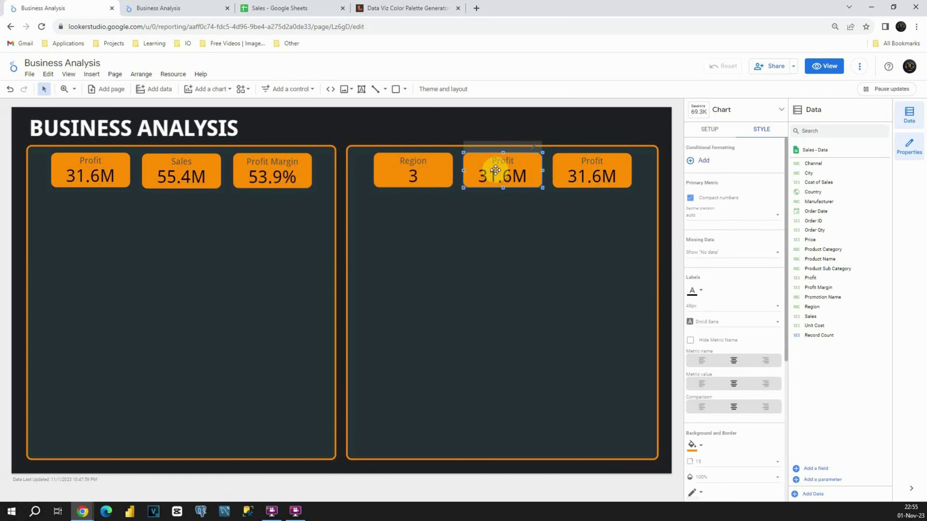
left_click(690, 199)
left_click(712, 129)
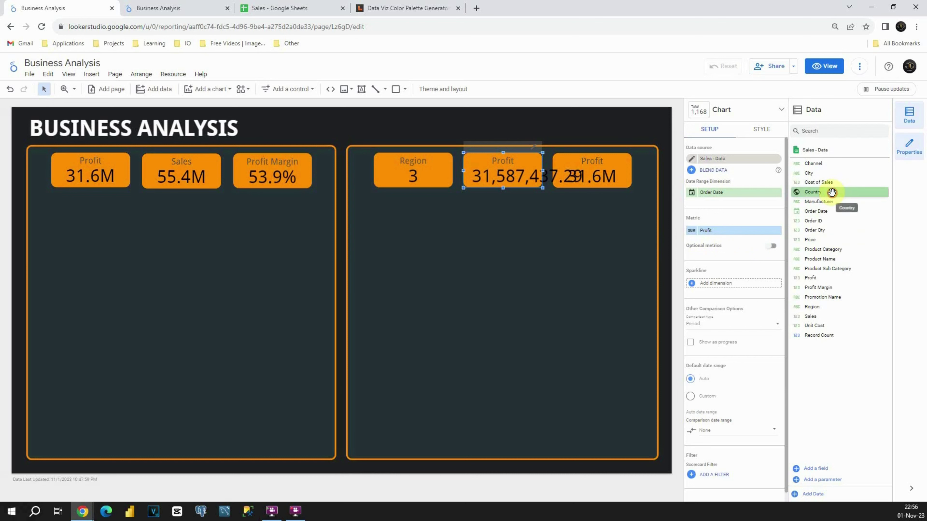
left_click_drag(832, 192, 727, 234)
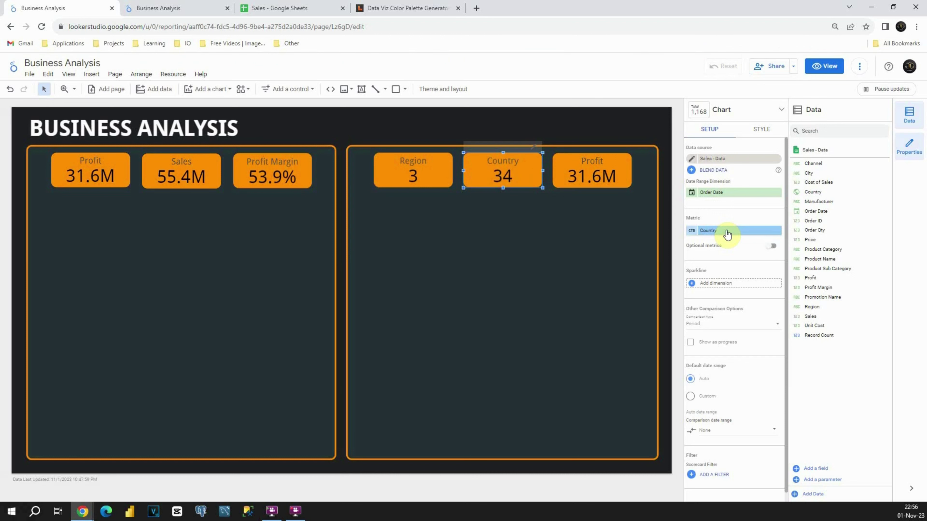
Replace the metric of the right container's third scorecard with City and turn off compact numbers.
left_click(602, 168)
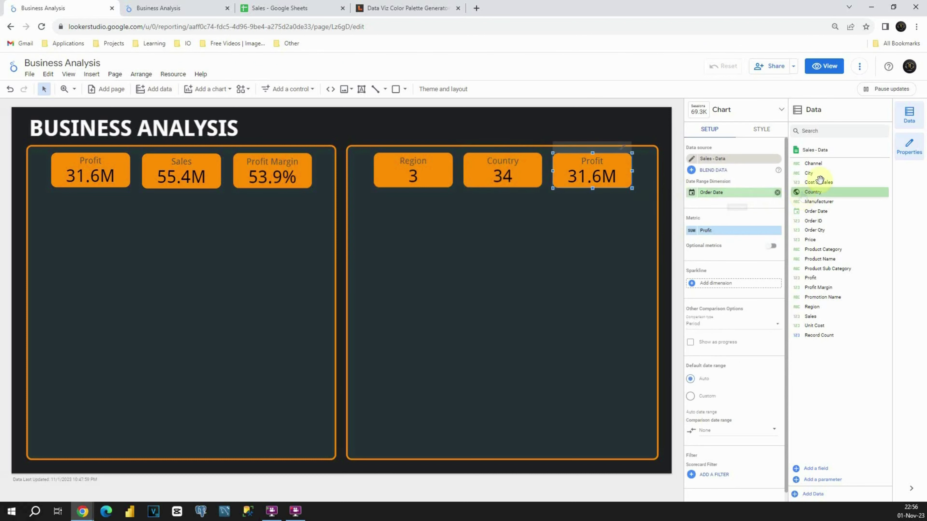
left_click_drag(824, 172, 722, 233)
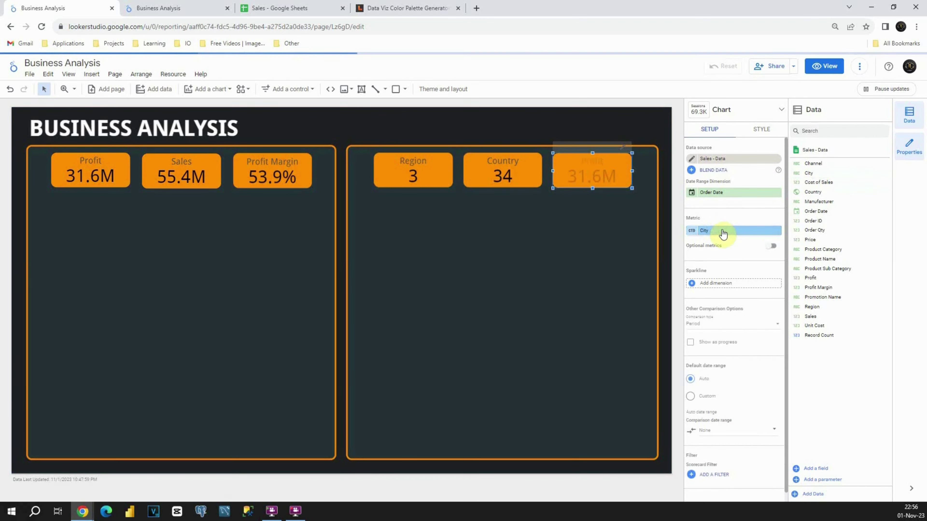
left_click(761, 132)
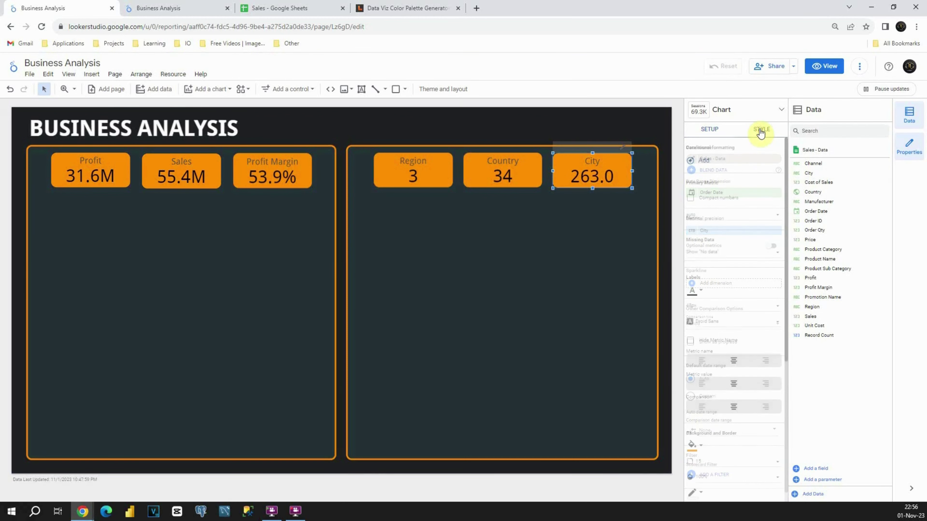
left_click(691, 199)
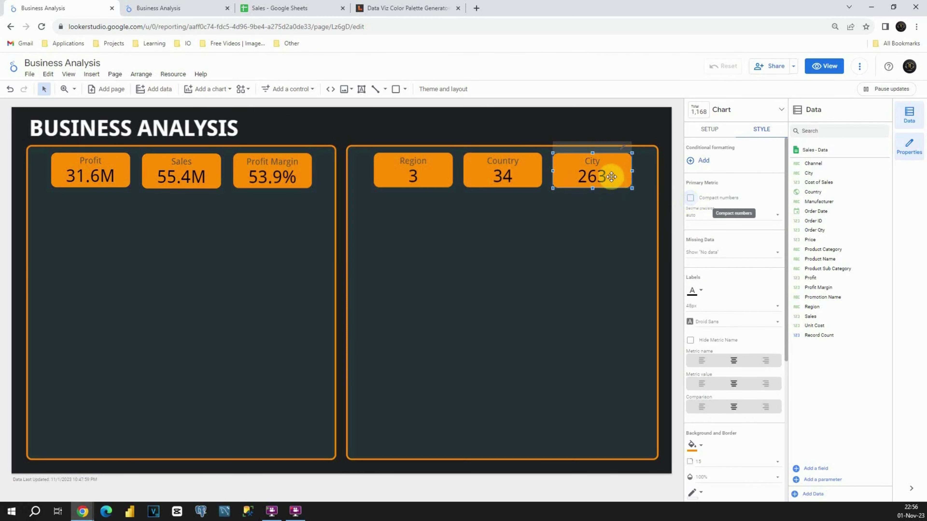
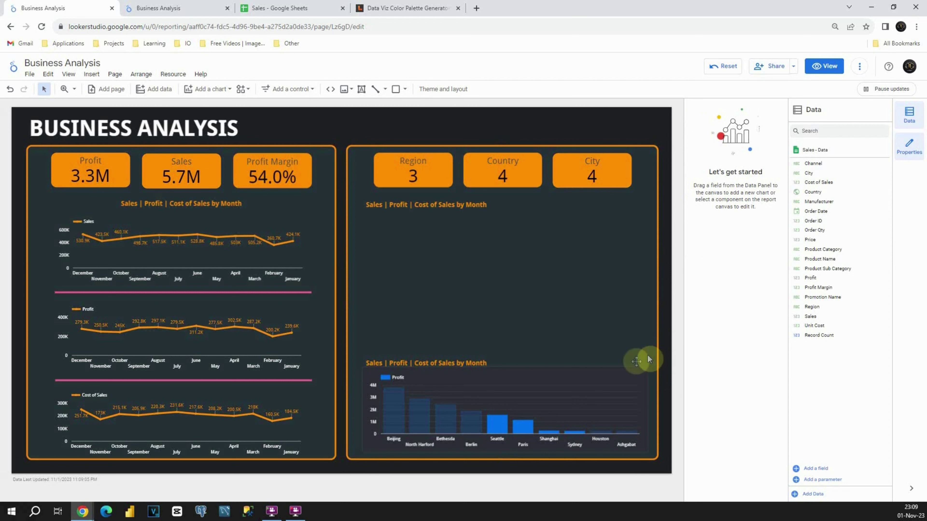
Recolour the bars of the Profit by City column chart to dark purple.
left_click(620, 373)
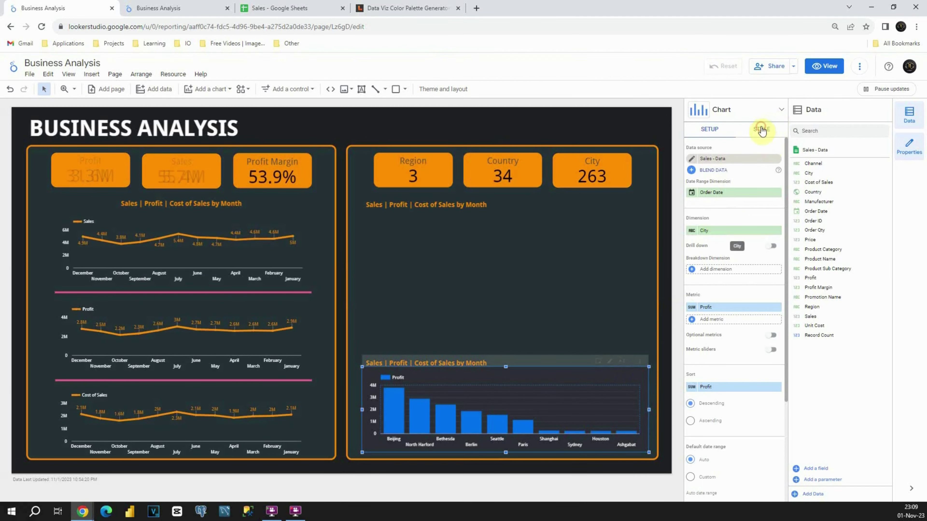
left_click(762, 130)
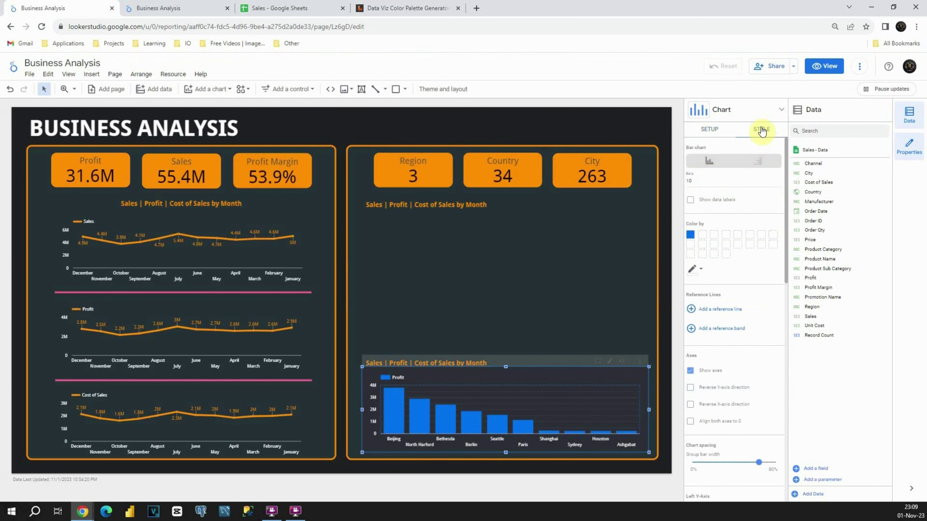
left_click(691, 236)
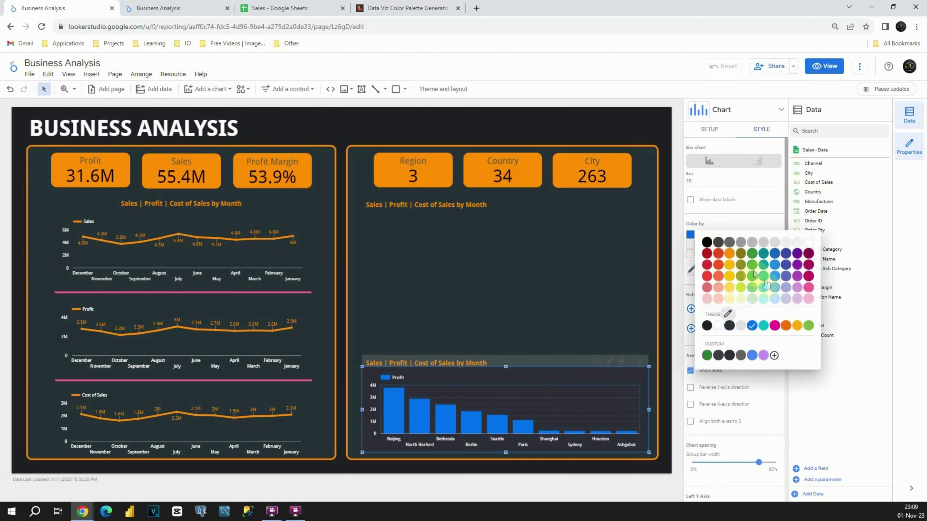
left_click(799, 266)
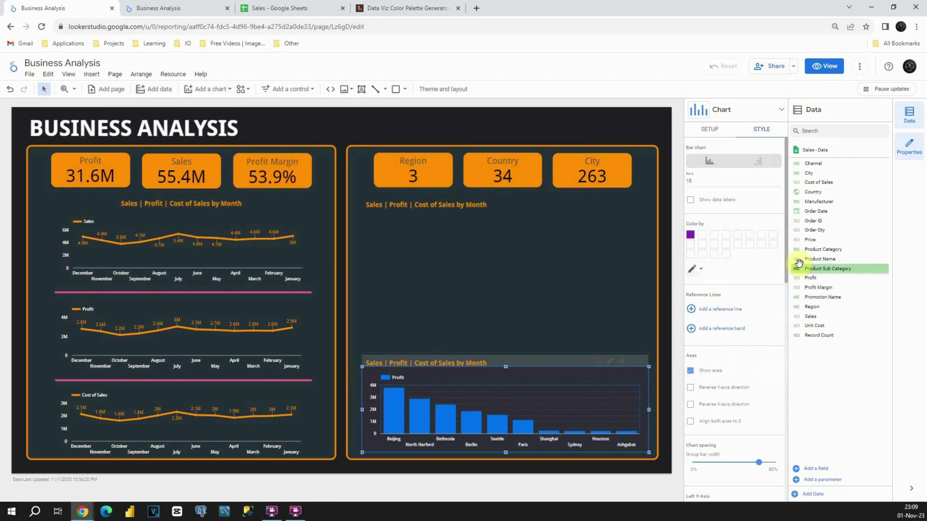
left_click(656, 379)
Reduce the group bar width of the Profit by City column chart to 70%.
left_click(531, 380)
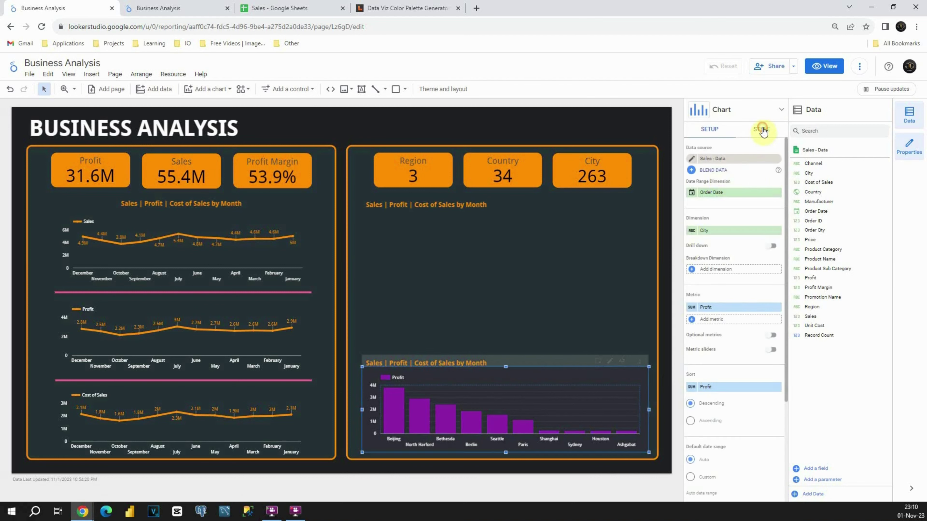
left_click(757, 135)
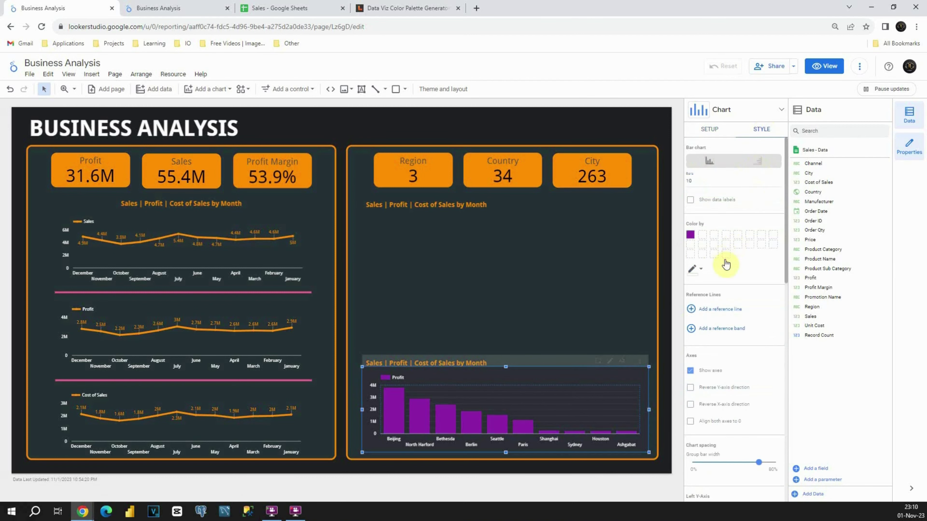
scroll(726, 262, "down", 8)
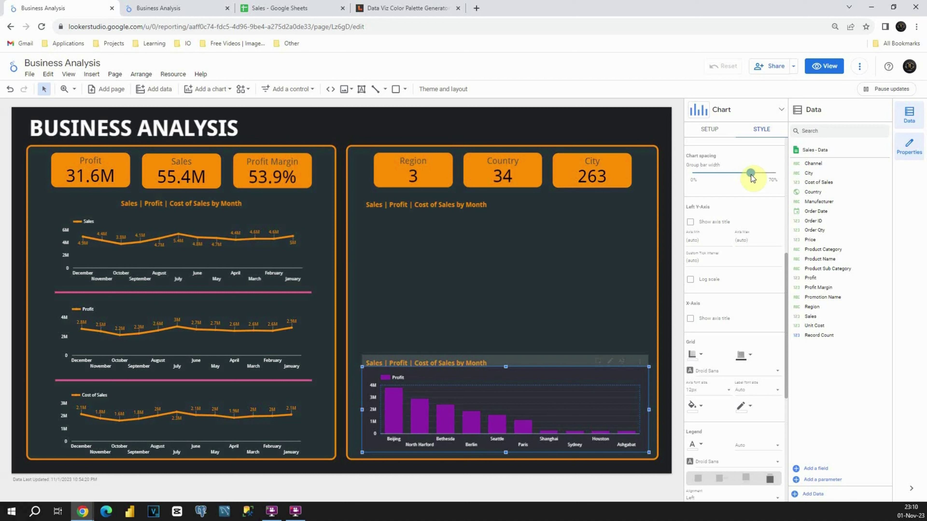
Make the grid lines of the Profit by City column chart transparent.
scroll(742, 211, "down", 4)
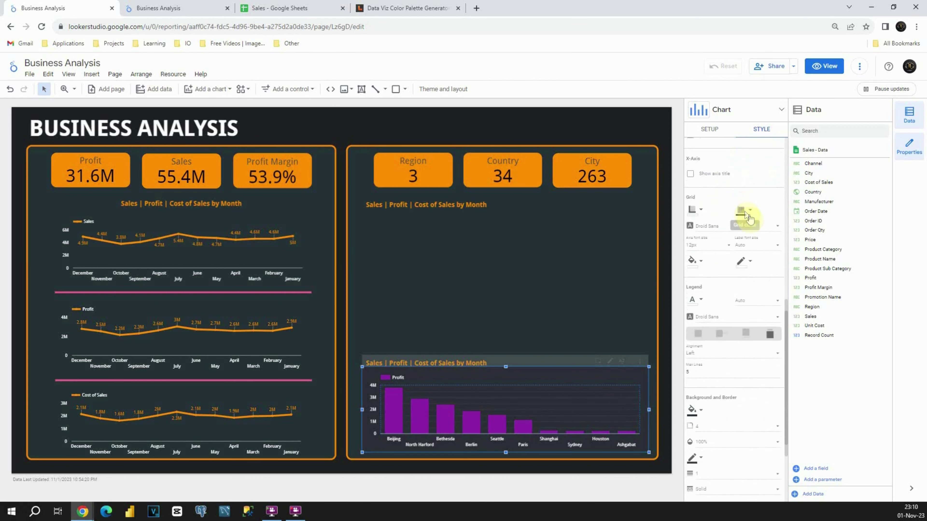
left_click(749, 215)
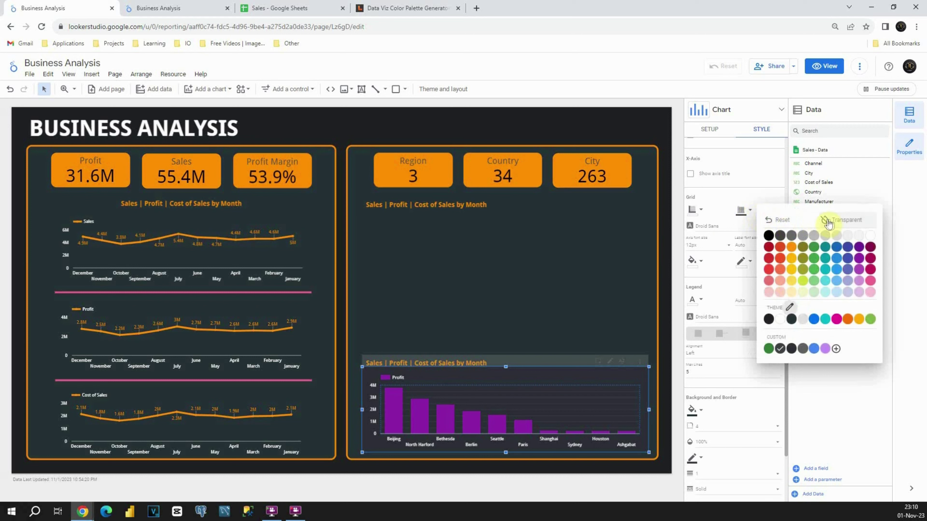
left_click(746, 212)
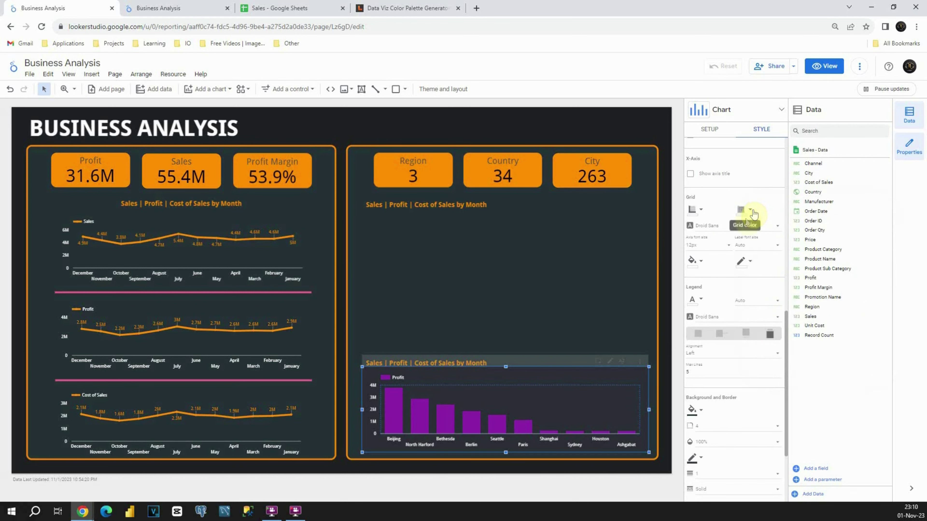
Make the background and border of the Profit by City column chart transparent, and deselect the chart.
scroll(723, 265, "down", 3)
scroll(720, 270, "down", 1)
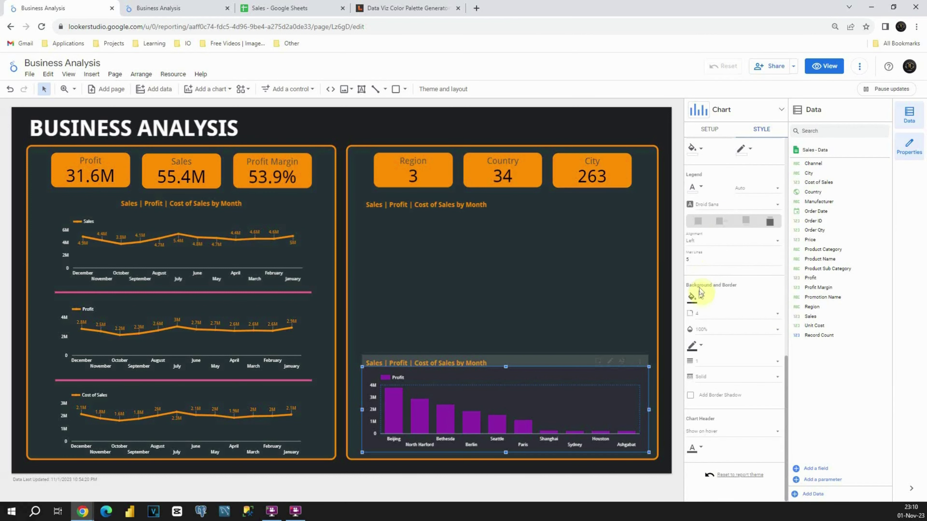
left_click(694, 297)
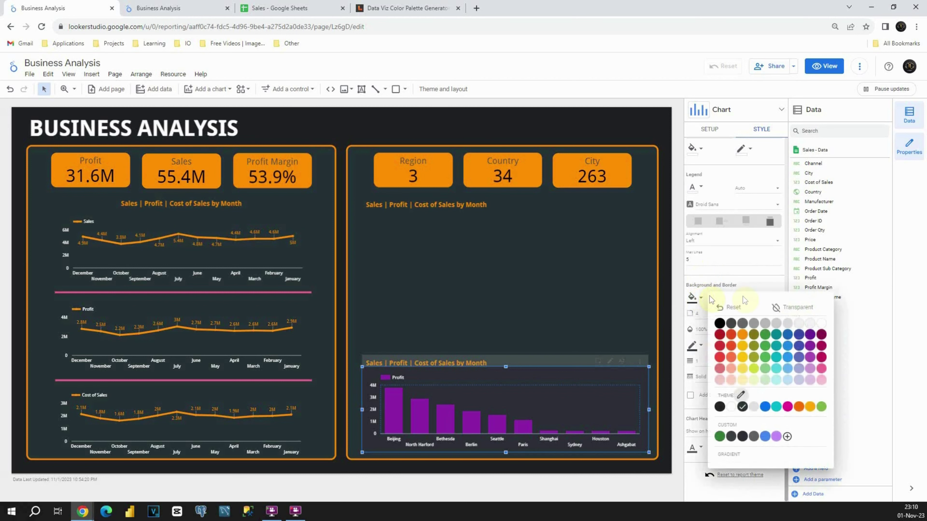
left_click(797, 307)
left_click(695, 345)
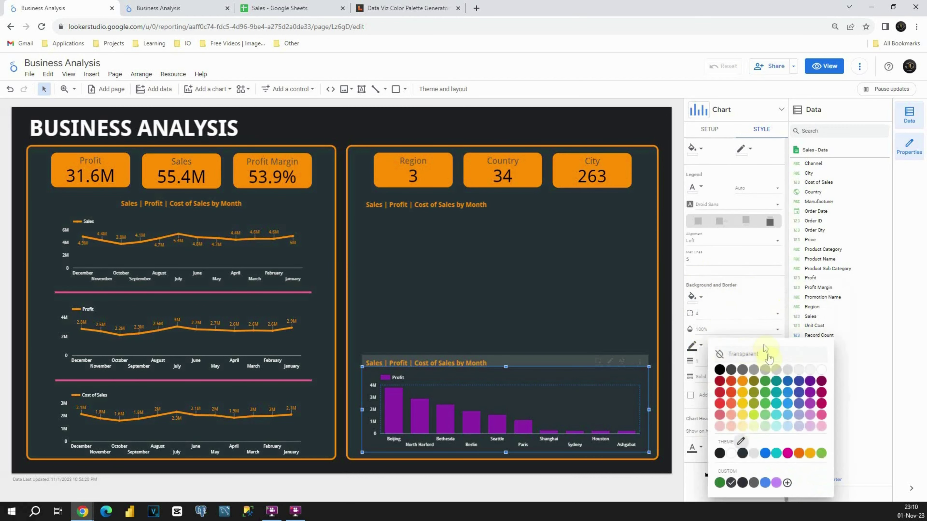
left_click(767, 354)
left_click(668, 371)
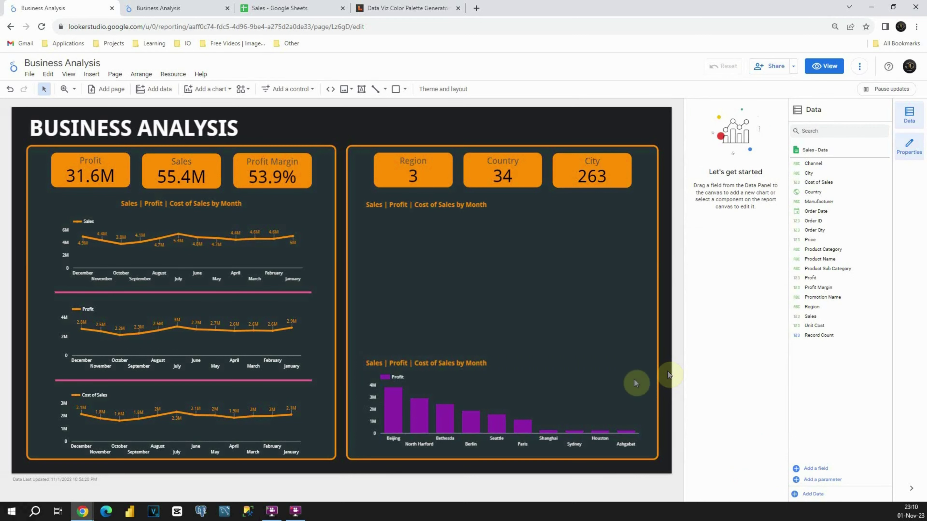
Add a stacked bar chart in the right container, filling the space between the upper heading and the column chart's heading.
left_click(585, 384)
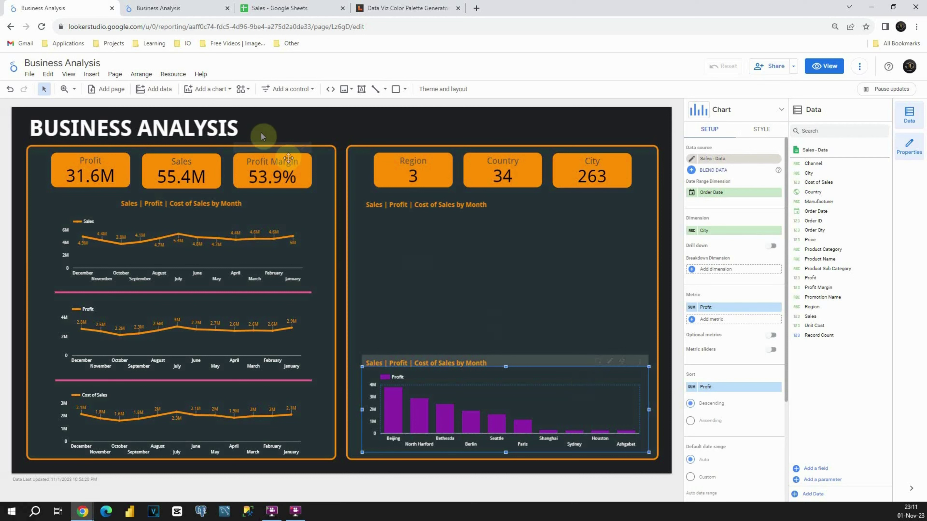
left_click(217, 91)
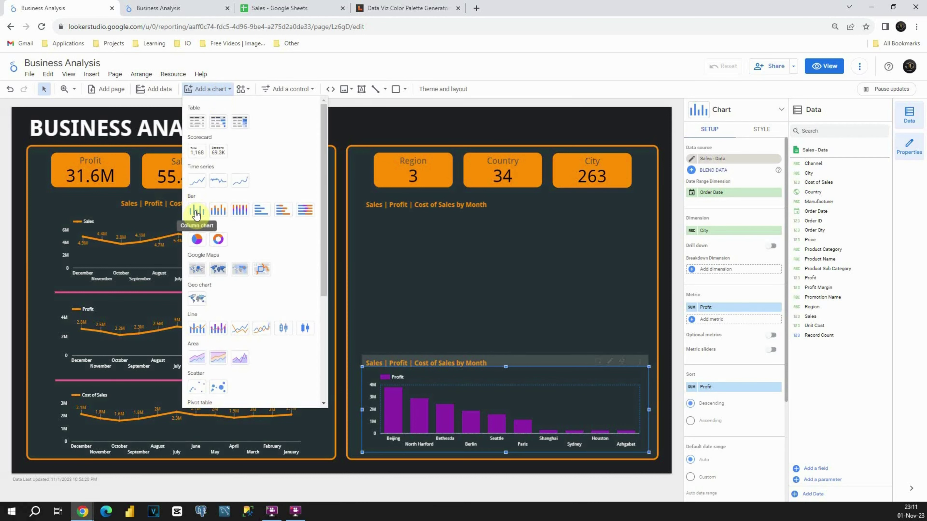
left_click(285, 216)
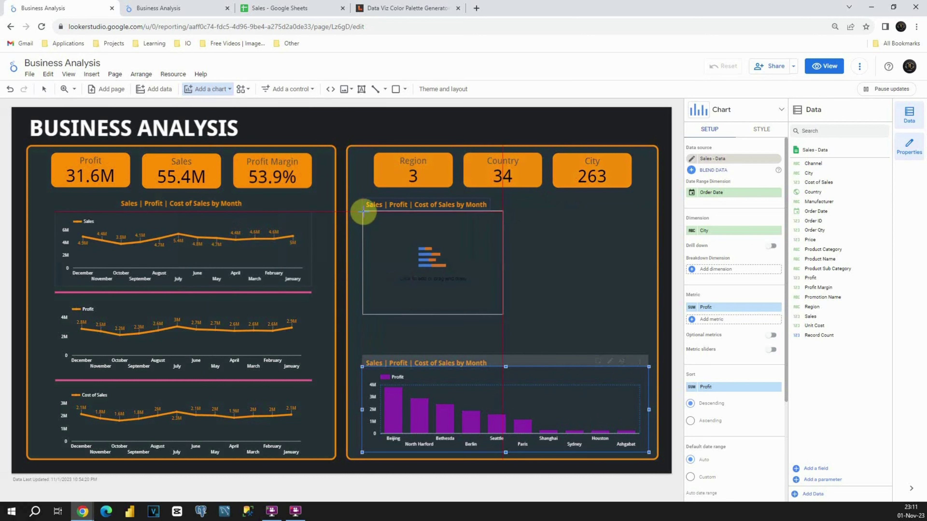
mouse_move(362, 211)
left_mouse_down()
mouse_move(399, 248)
mouse_move(511, 313)
mouse_move(510, 321)
mouse_move(637, 351)
left_mouse_up()
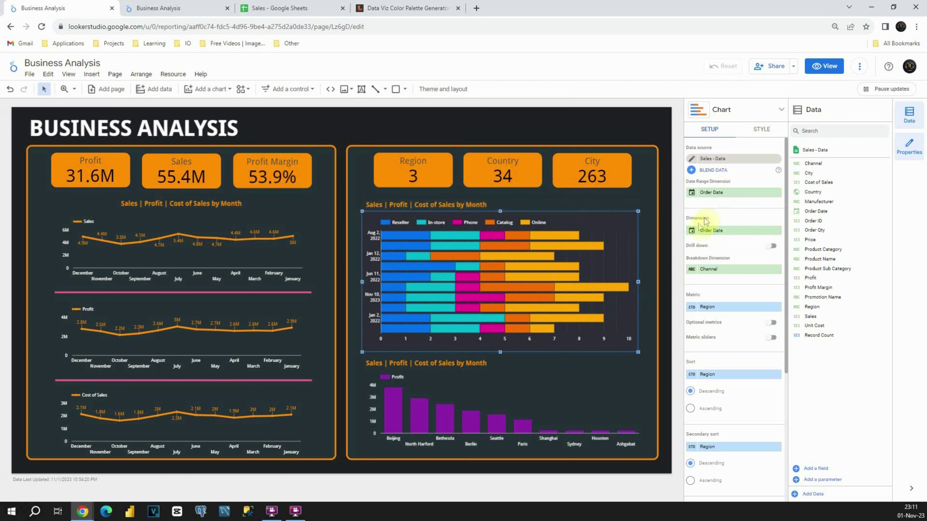
Set the stacked bar chart's Order Date dimension to the Month data type and widen the plot's label margin to fit full month names.
left_click(691, 231)
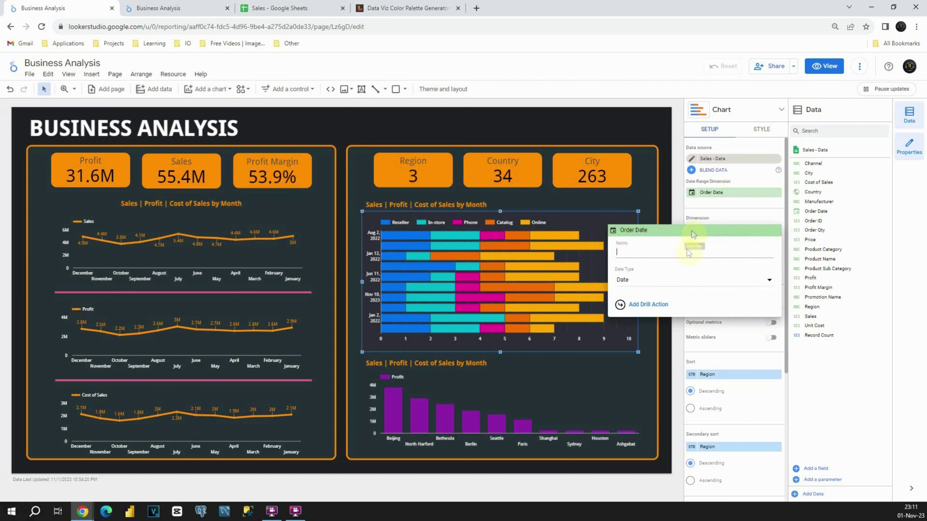
left_click(701, 280)
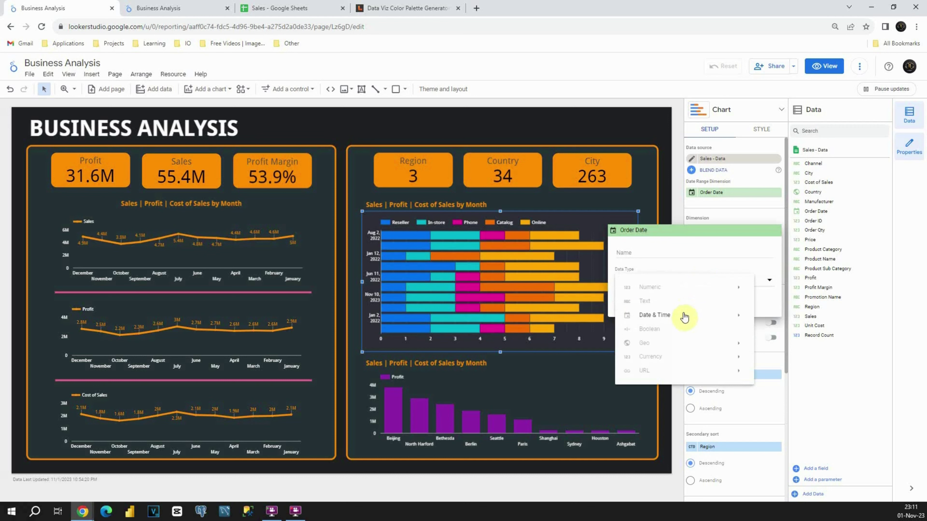
mouse_move(684, 317)
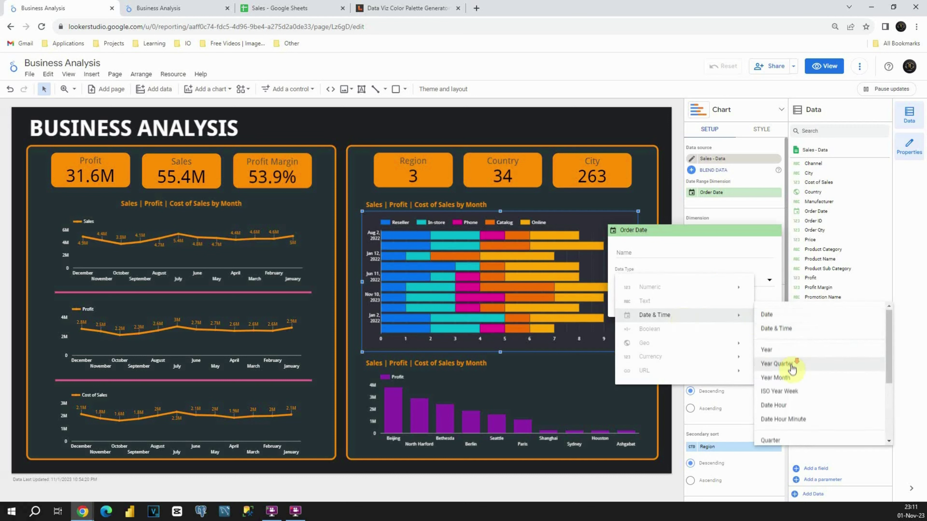
scroll(792, 369, "down", 3)
left_click(779, 349)
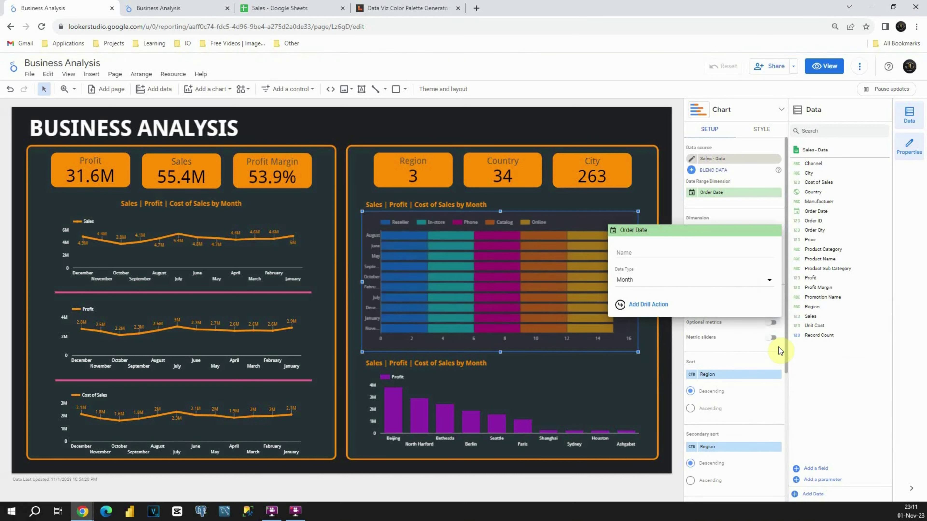
left_click(663, 329)
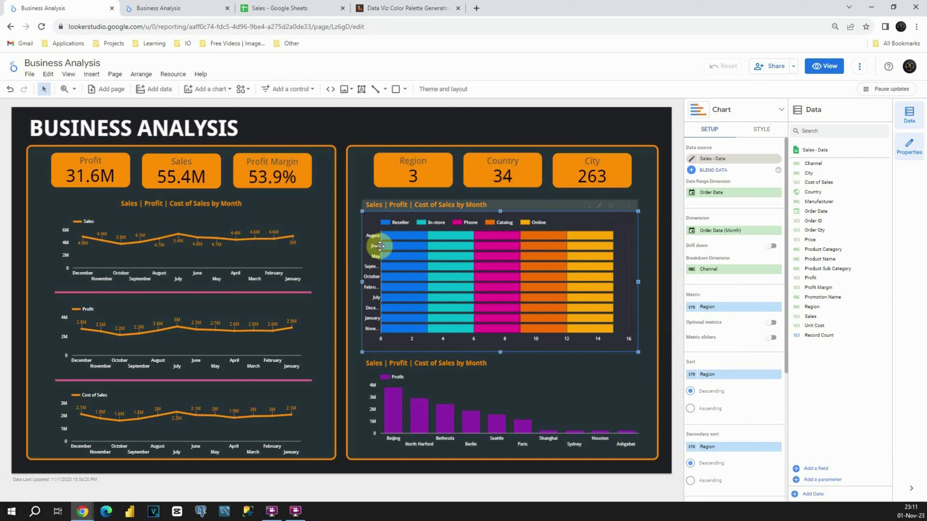
left_click_drag(378, 263, 400, 266)
left_click(629, 263)
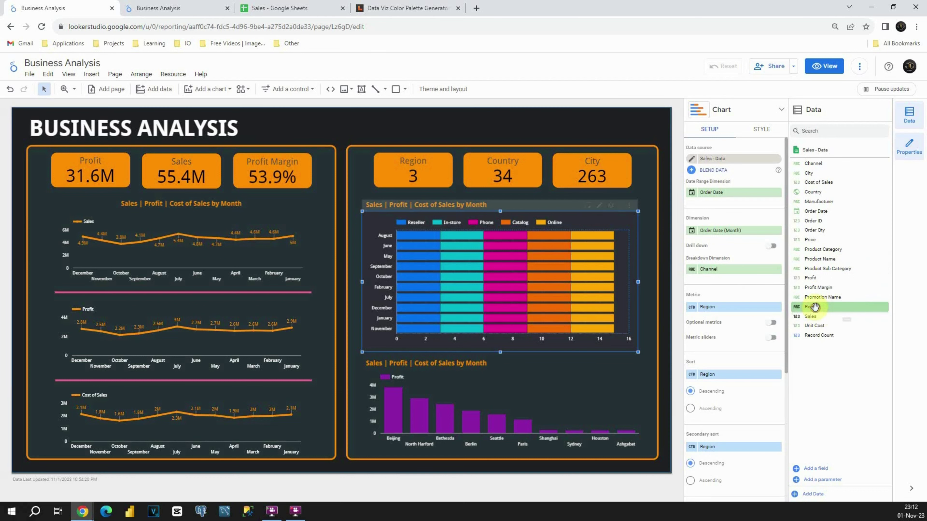
Set the stacked bar chart's breakdown dimension to Region and its metric to Profit.
left_click_drag(817, 309, 712, 270)
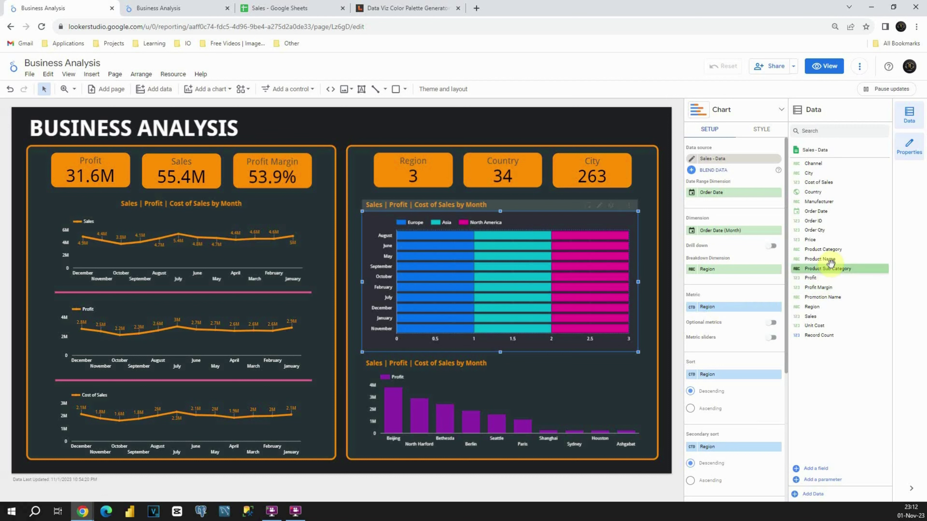
left_click_drag(817, 278, 718, 309)
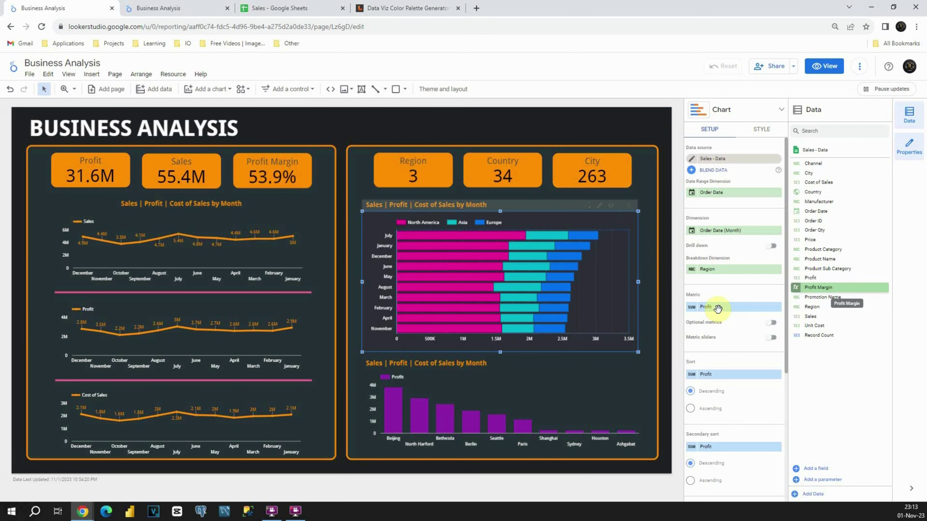
left_click_drag(718, 309, 715, 308)
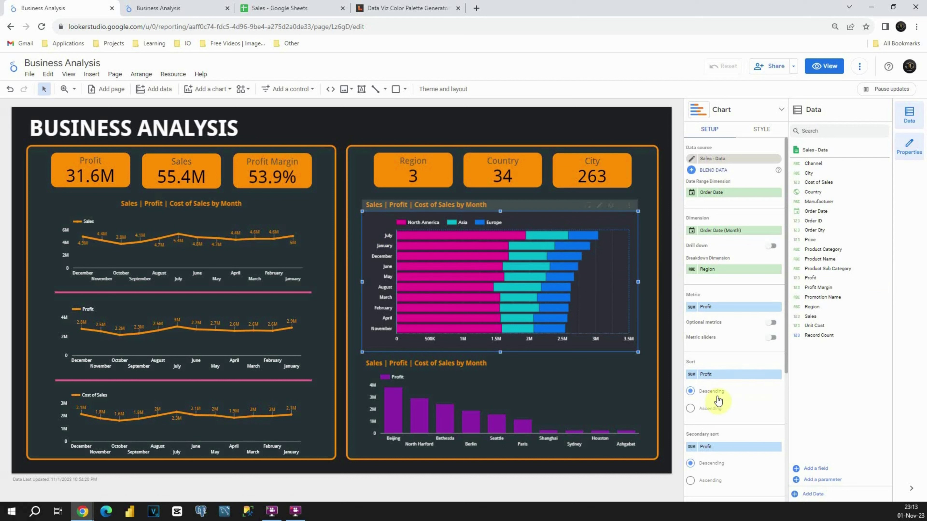
Sort the stacked bar chart by Order Date instead of Profit.
left_click(711, 376)
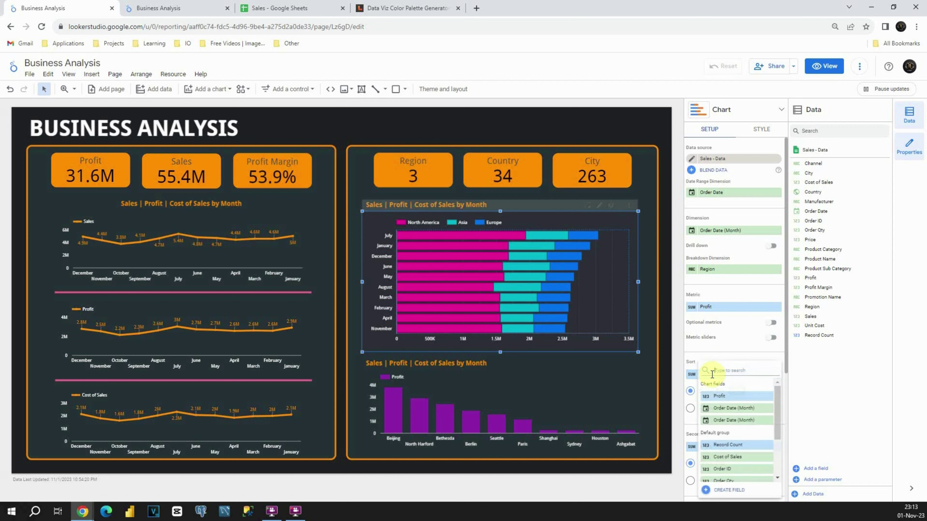
left_click(722, 410)
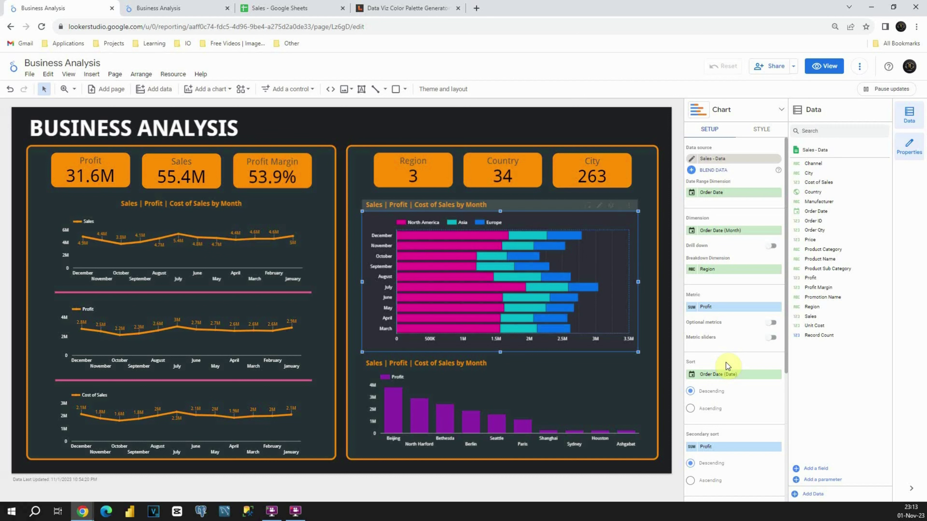
Color the stacked bars by bar order, using indigo for North America, purple for Asia and pink for Europe, and deselect the chart.
left_click(756, 132)
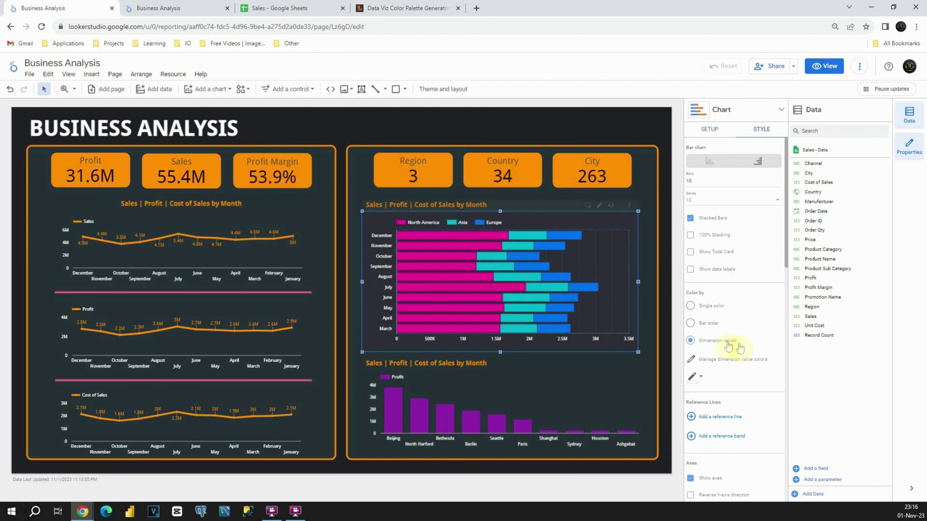
left_click(691, 323)
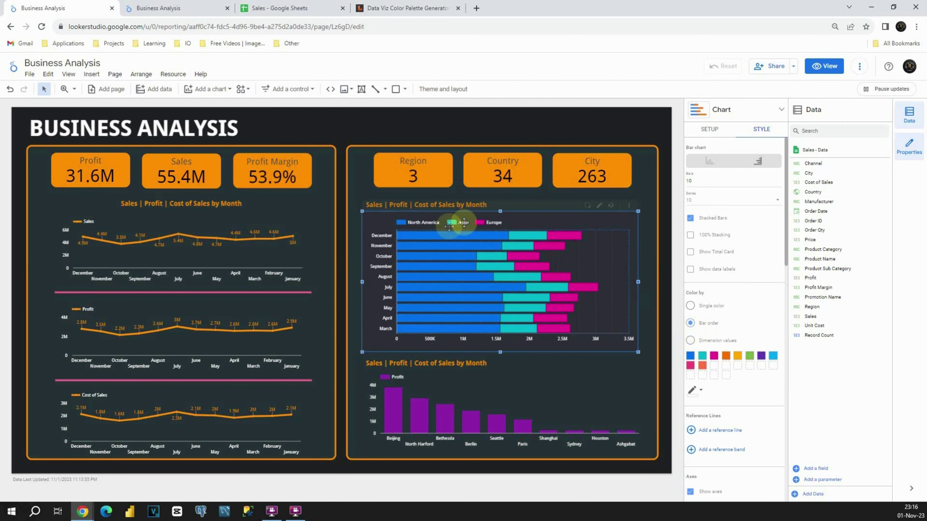
left_click(690, 355)
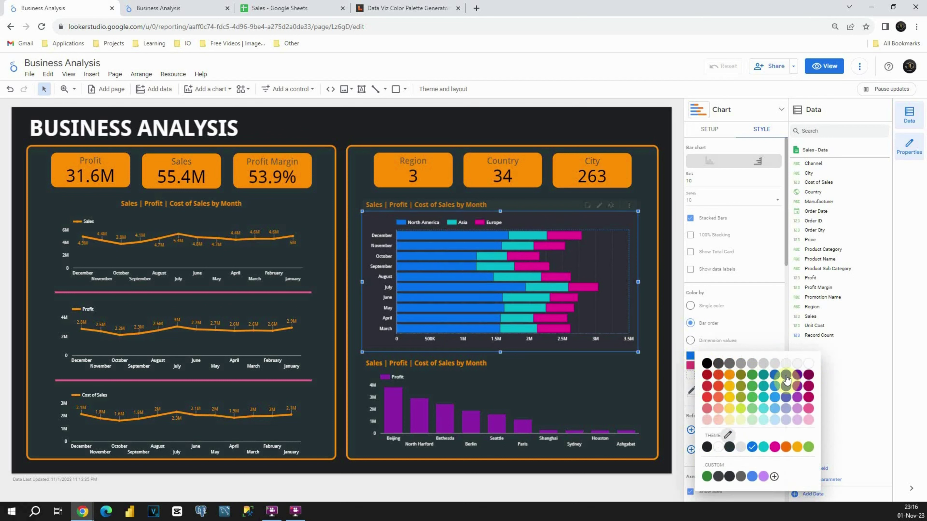
left_click(787, 380)
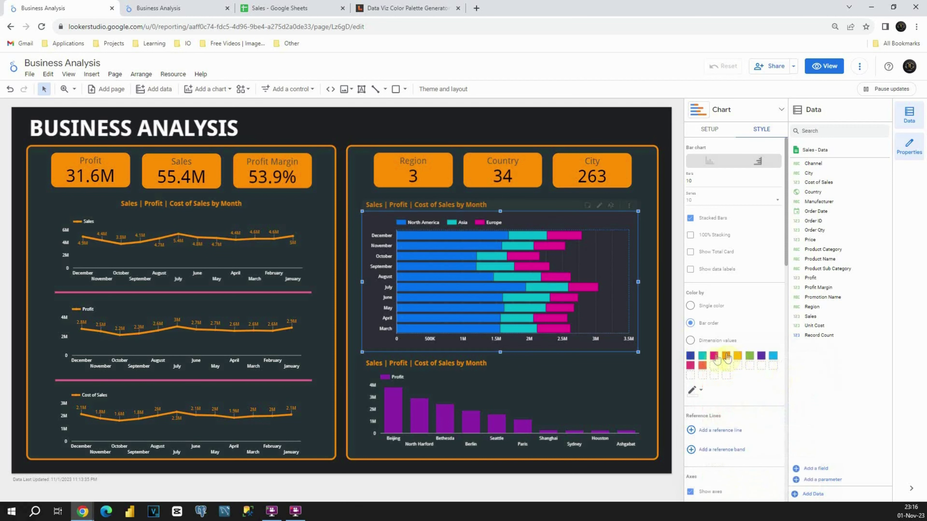
left_click(703, 356)
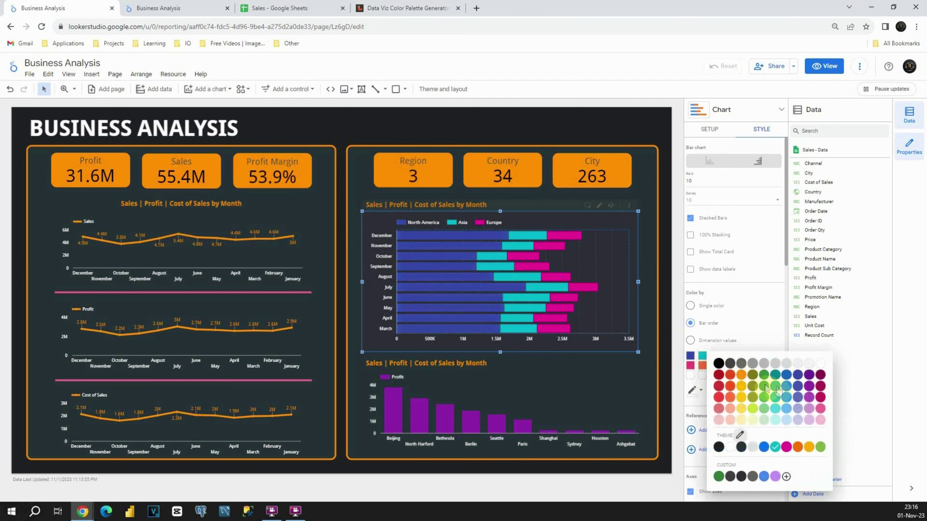
left_click(807, 397)
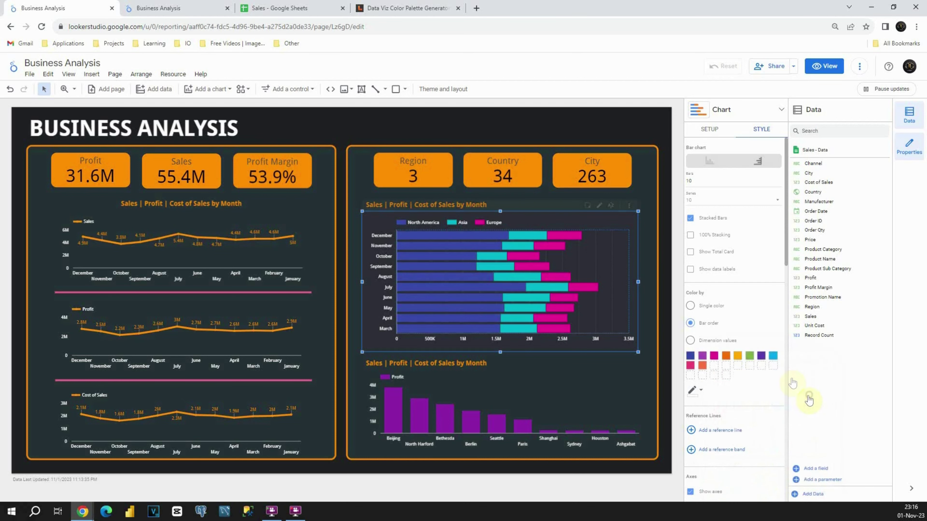
left_click(715, 358)
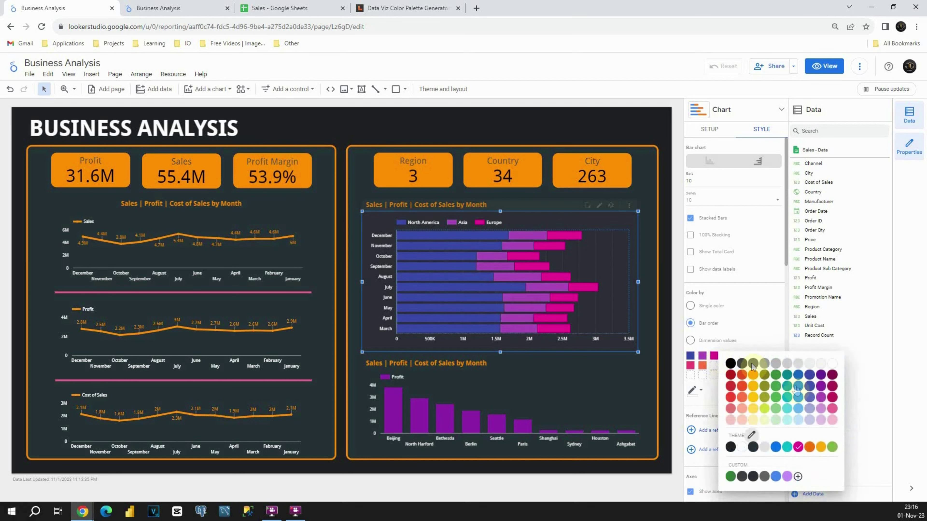
left_click(832, 399)
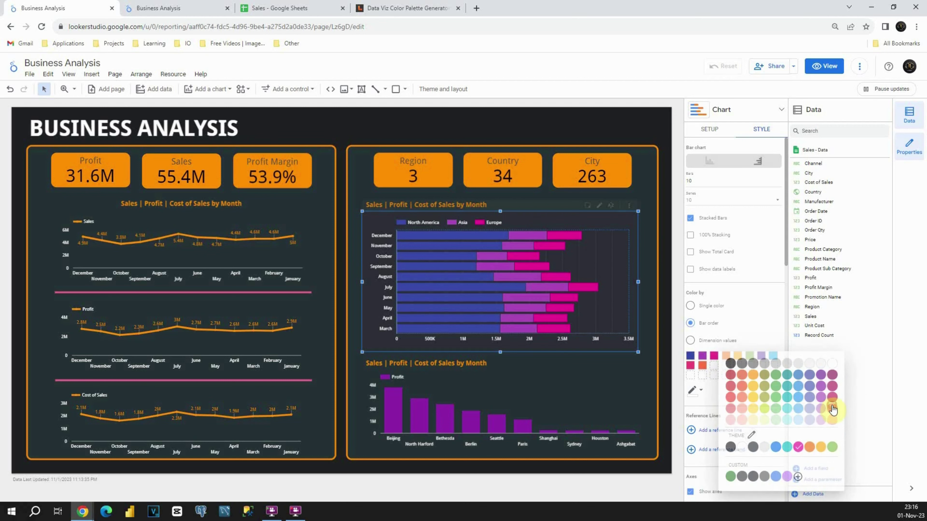
left_click(669, 305)
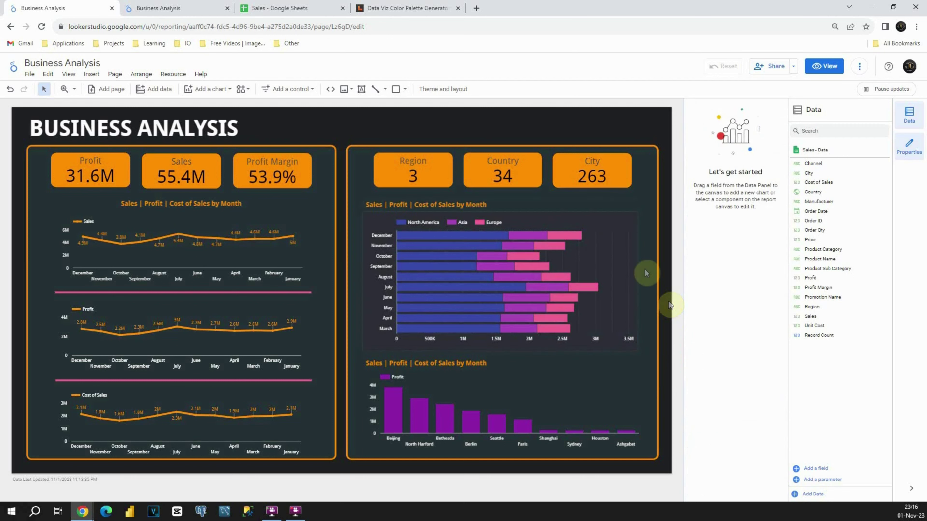
Reduce the group bar width of the stacked bar chart to 70%.
left_click(617, 222)
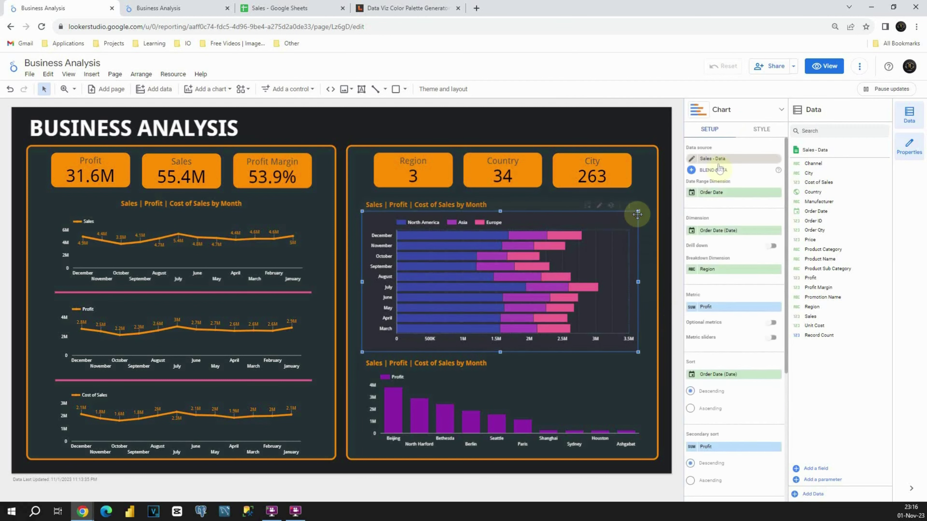
left_click(773, 129)
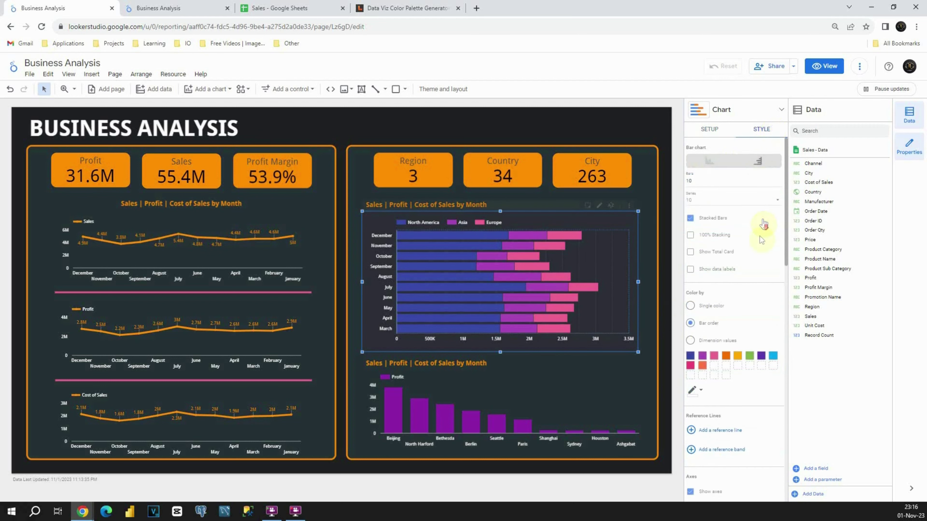
scroll(753, 249, "down", 3)
scroll(753, 249, "down", 3)
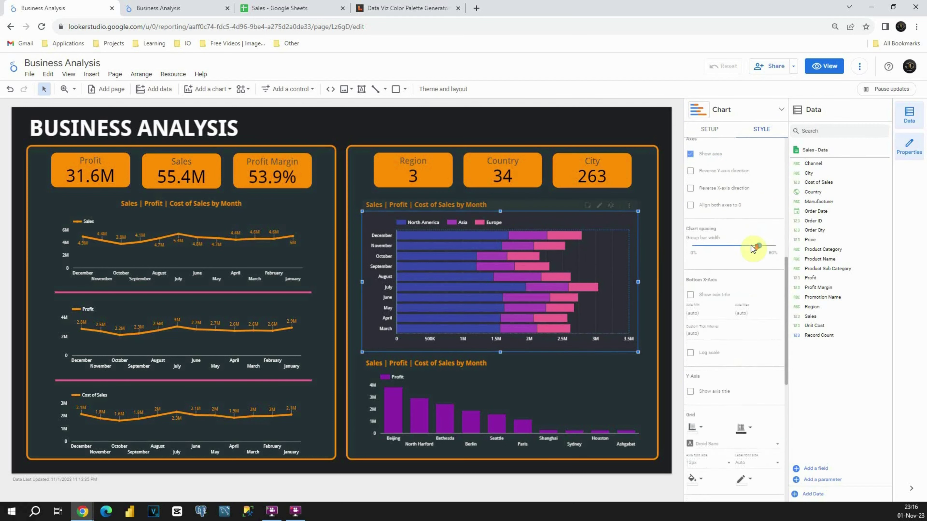
left_click_drag(760, 250, 752, 253)
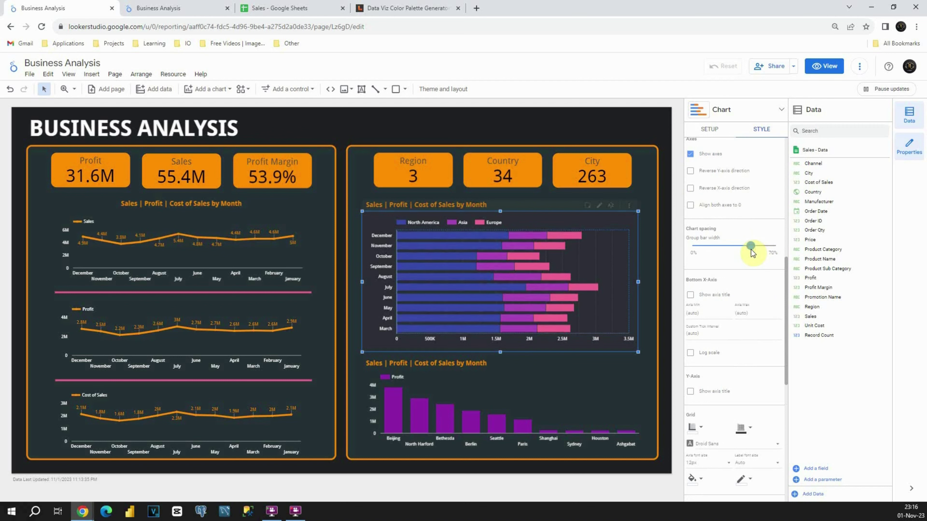
Make the grid lines of the stacked bar chart transparent.
scroll(742, 274, "down", 4)
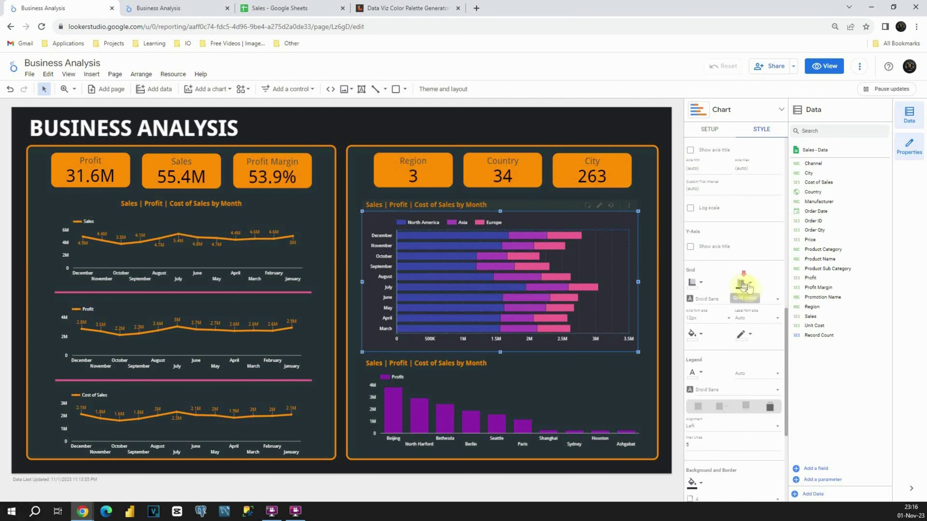
left_click(746, 283)
left_click(845, 293)
Make the background and border of the stacked bar chart transparent.
scroll(755, 285, "down", 3)
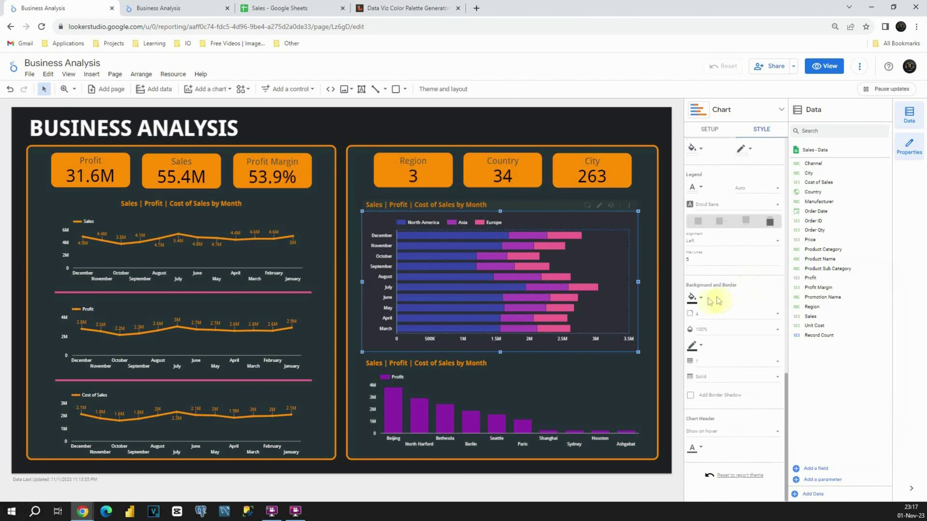
left_click(693, 296)
left_click(783, 315)
left_click(693, 345)
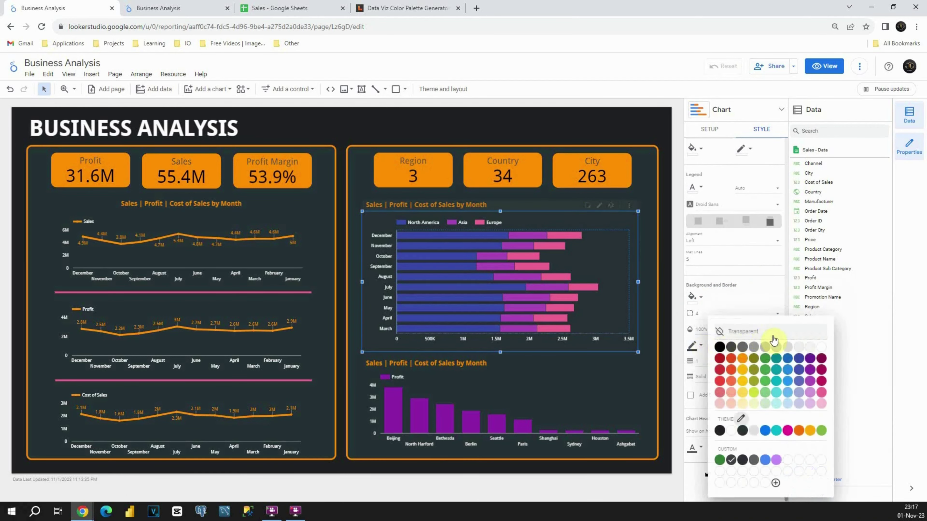
left_click(772, 338)
Show data labels on the stacked bars and display them as compact numbers.
scroll(765, 333, "up", 5)
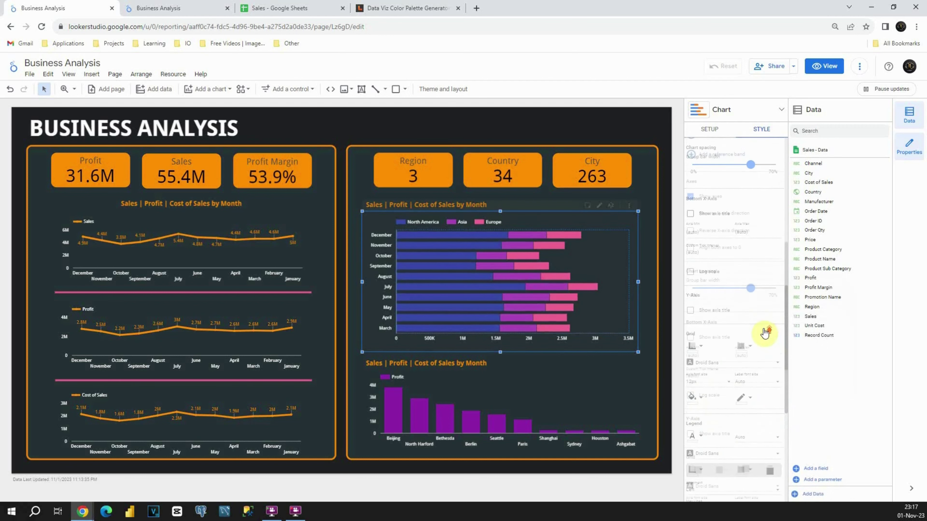
scroll(764, 333, "up", 2)
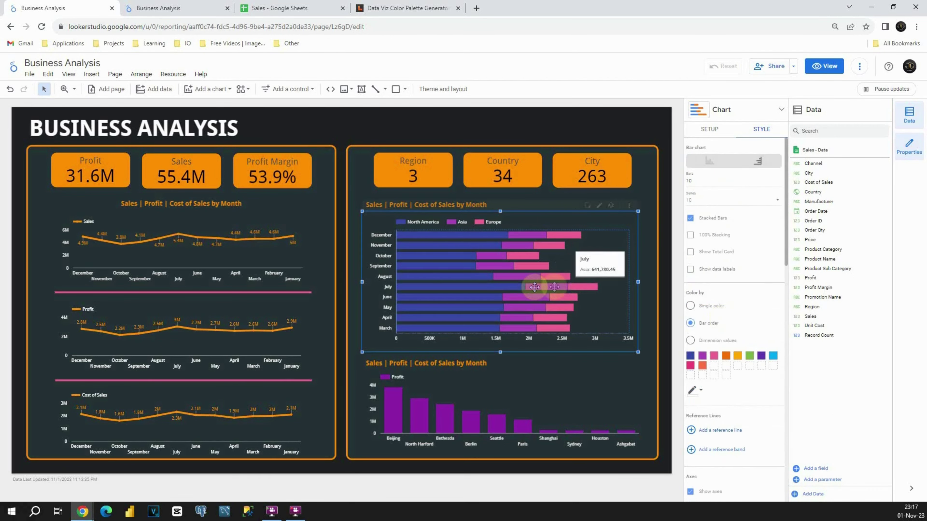
left_click(694, 272)
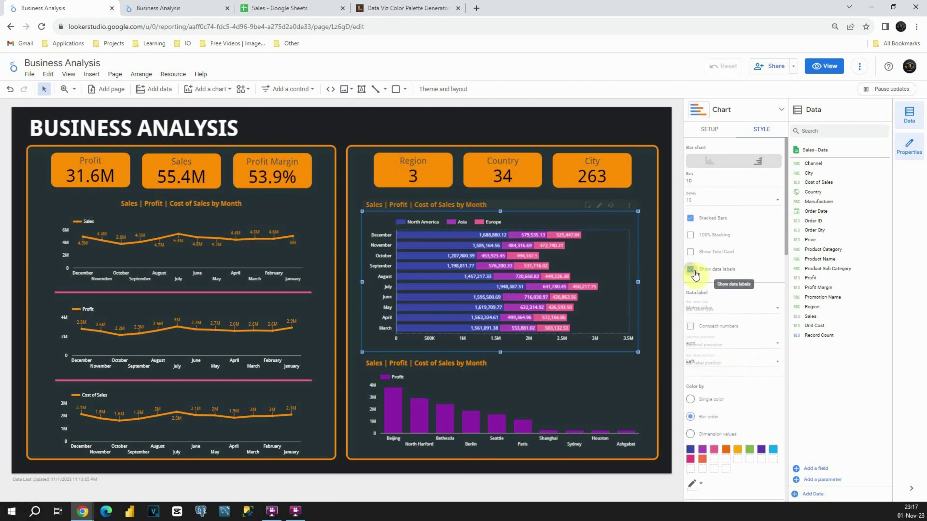
left_click(690, 327)
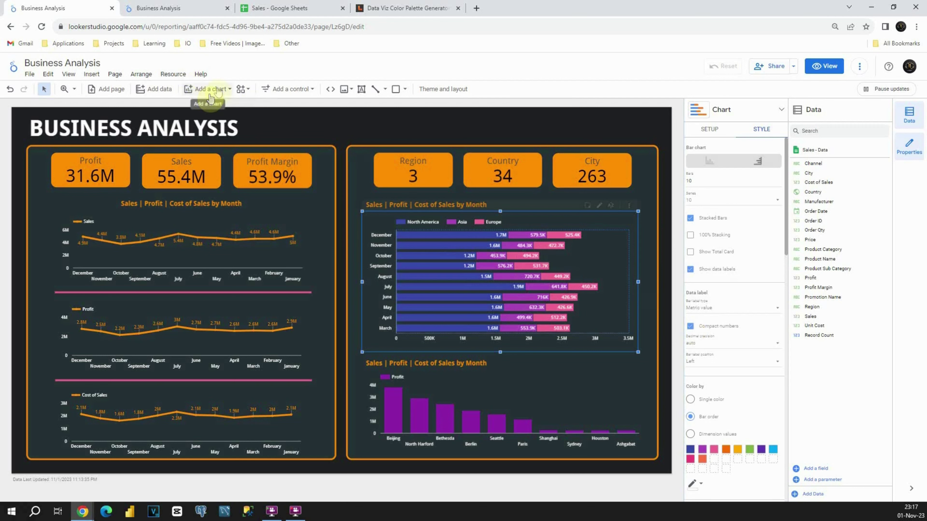
Add a drop-down list control in the dashboard header above the City scorecard and set its control field to Product Category.
left_click(301, 90)
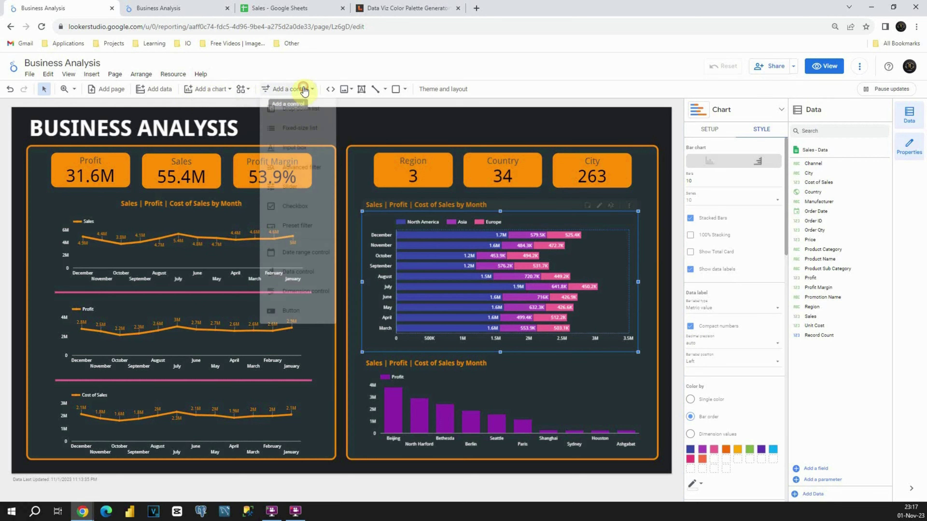
left_click(304, 109)
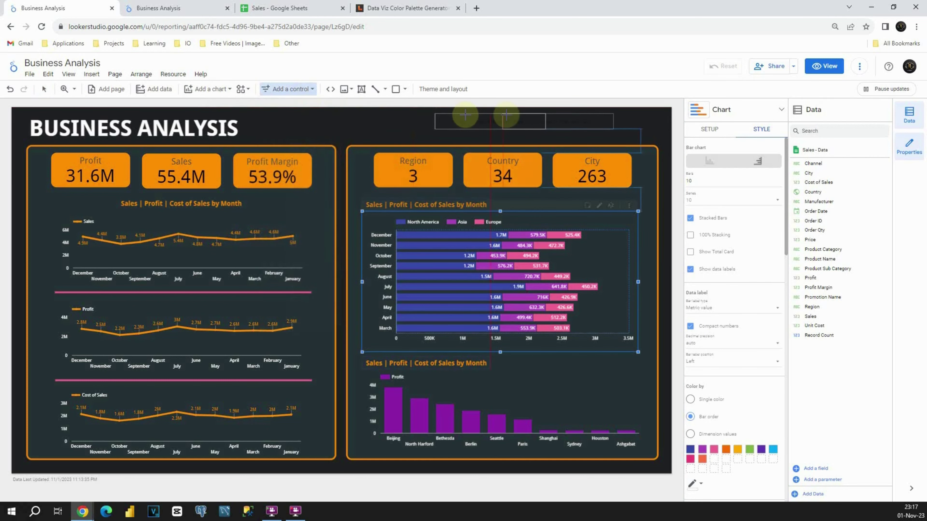
left_click(549, 116)
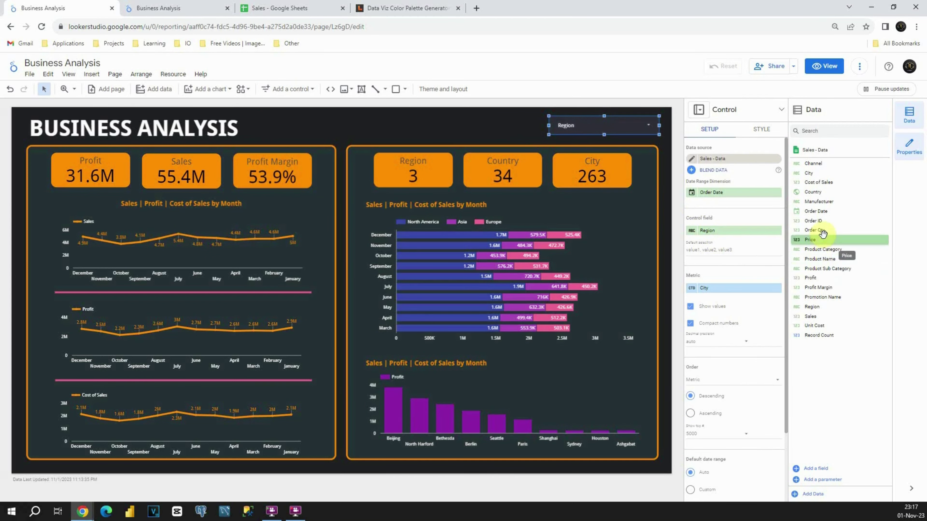
left_click_drag(823, 250, 717, 231)
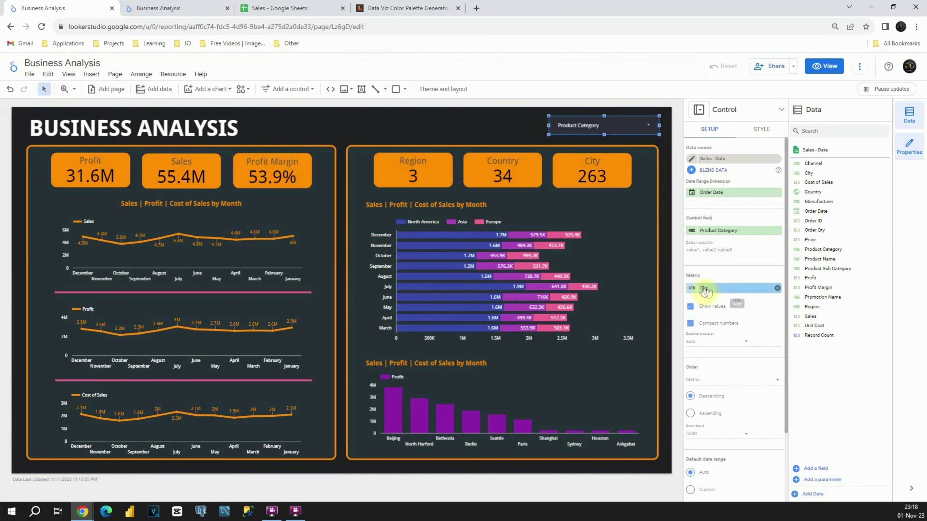
Remove the metric from the Product Category drop-down control and filter the dashboard to Computers only.
left_click(778, 288)
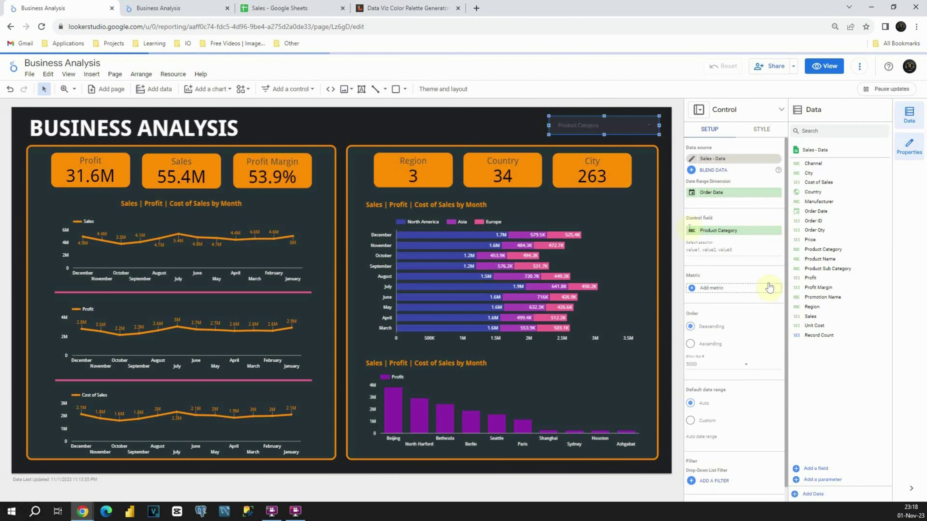
left_click(526, 129)
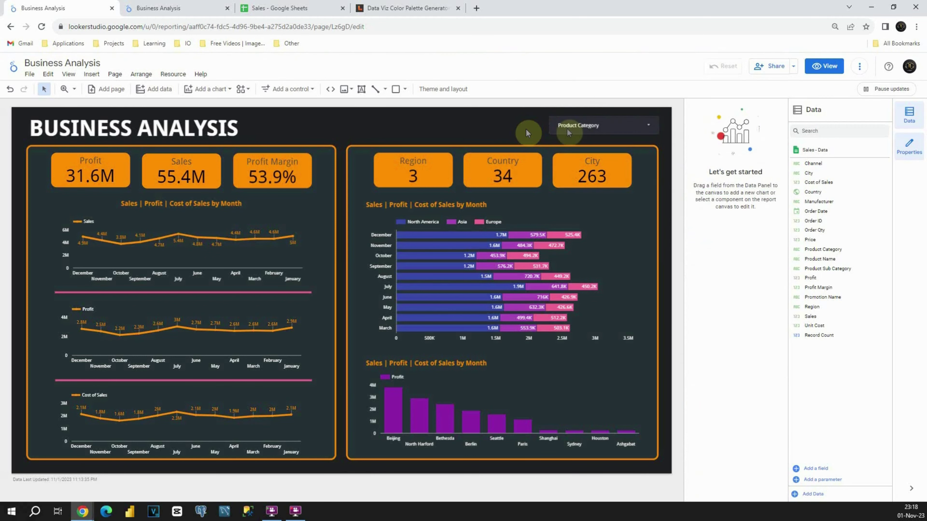
left_click(591, 126)
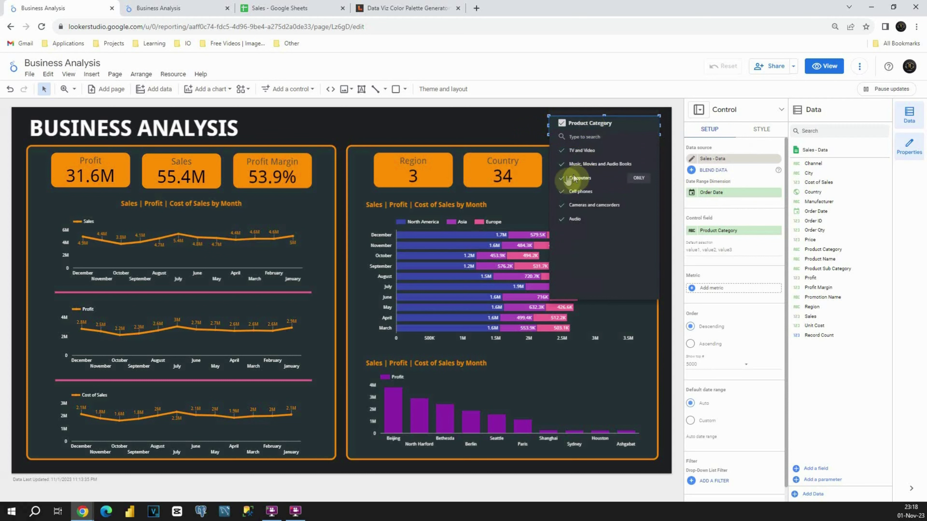
left_click(637, 180)
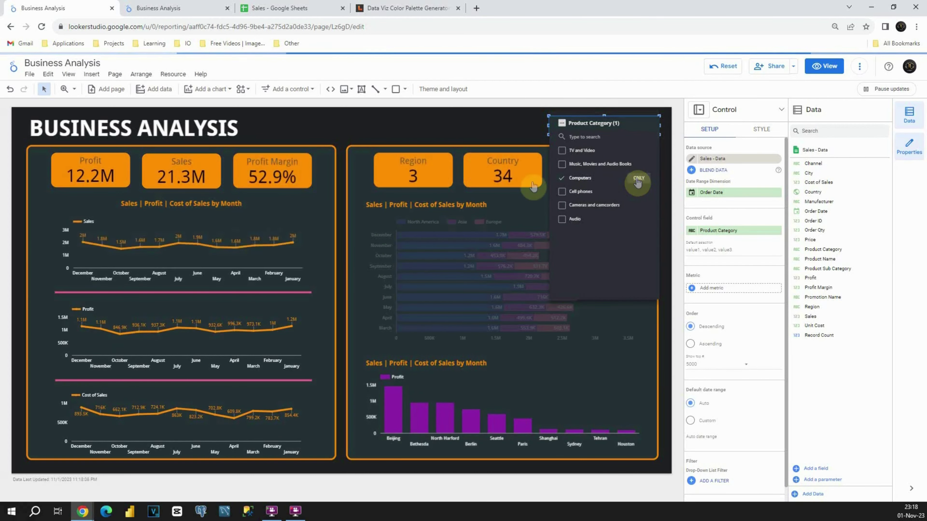
left_click(474, 136)
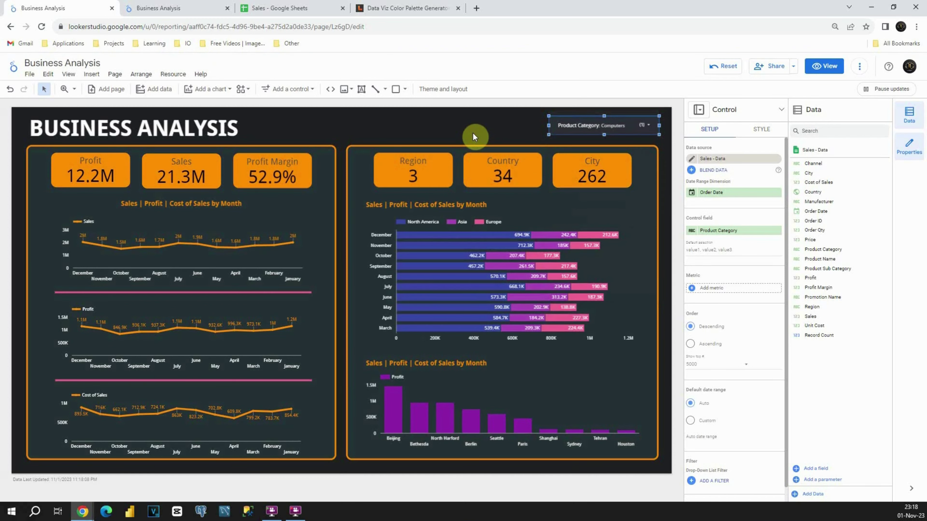
Duplicate the stacked chart's title beside the Product Category drop-down and change its text to "Filter you data for Product Category by clicking on Drop Down List".
left_click(464, 200)
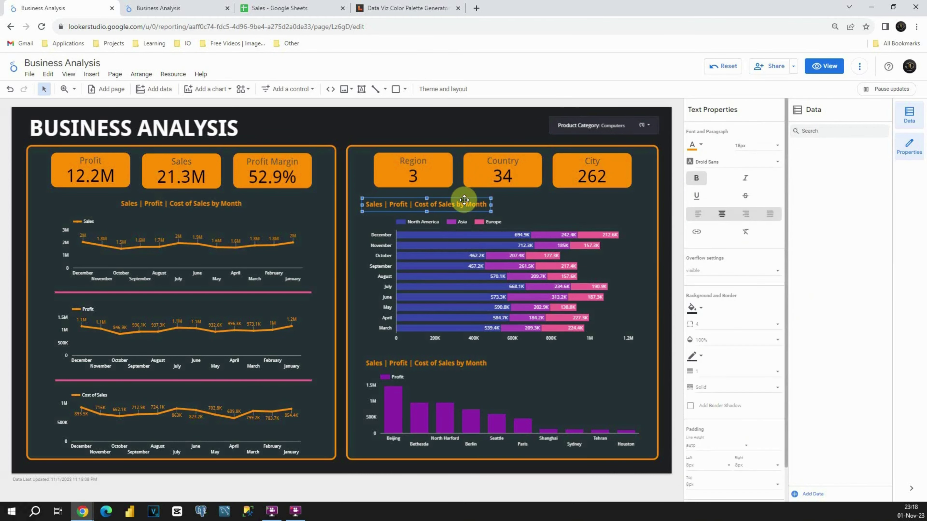
key("ctrl+d")
left_click_drag(480, 207, 530, 114)
double_click(528, 120)
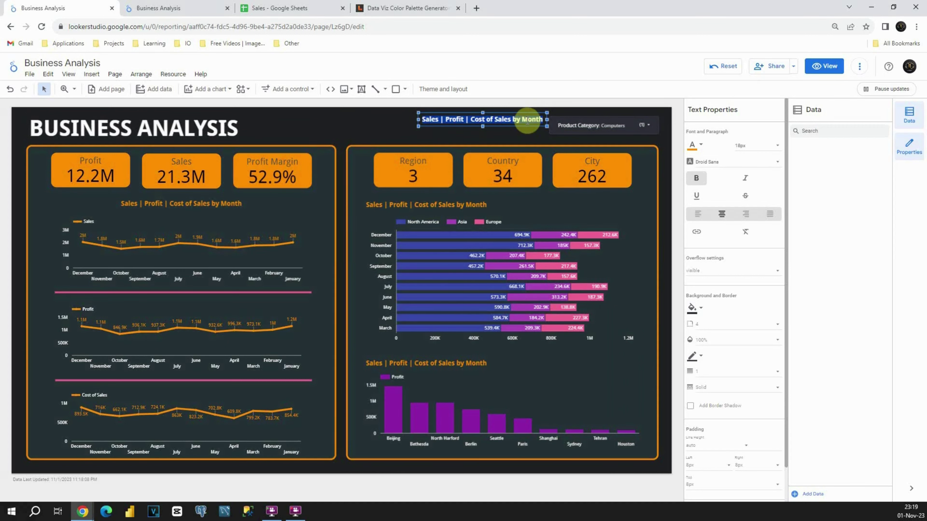
type("Filter you data for")
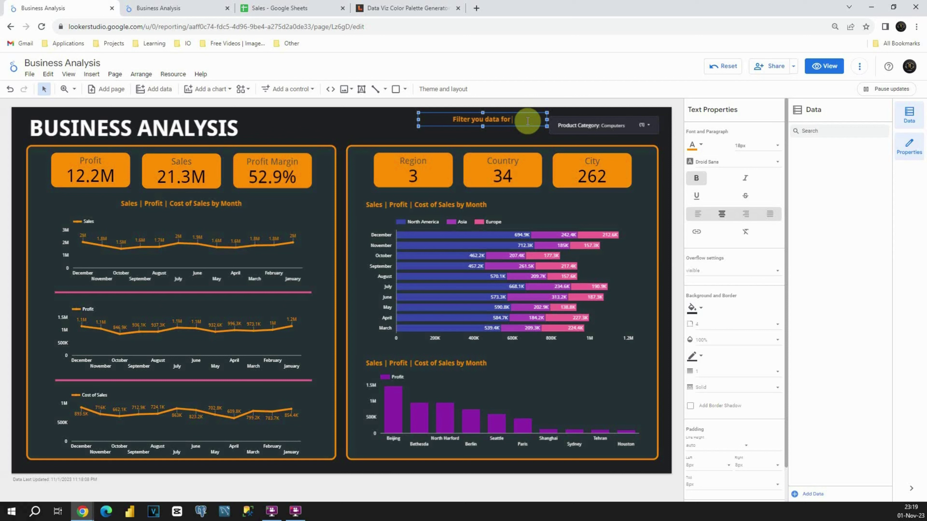
type(" Product Category by clicking on Drop Down List")
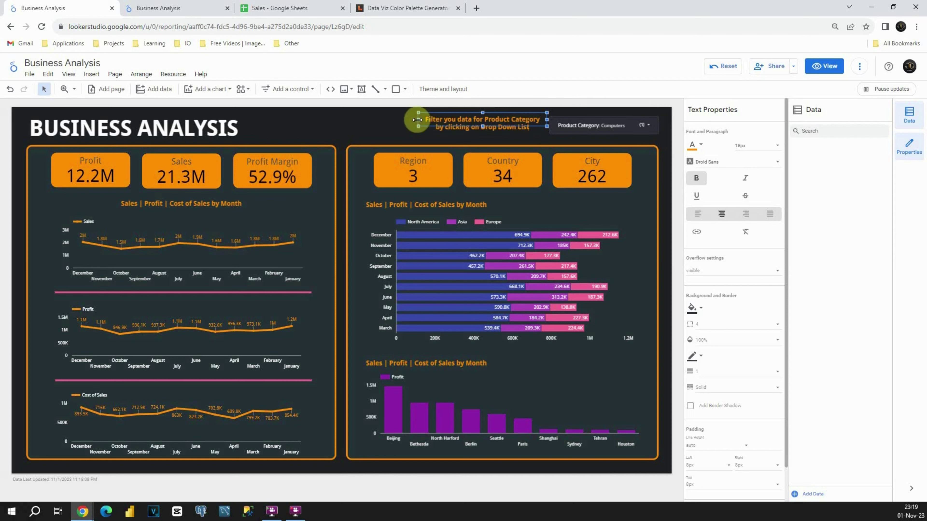
Narrow the filter instruction text box, right-align its text and set the font size to 16px.
left_click_drag(418, 120, 441, 121)
left_click(746, 216)
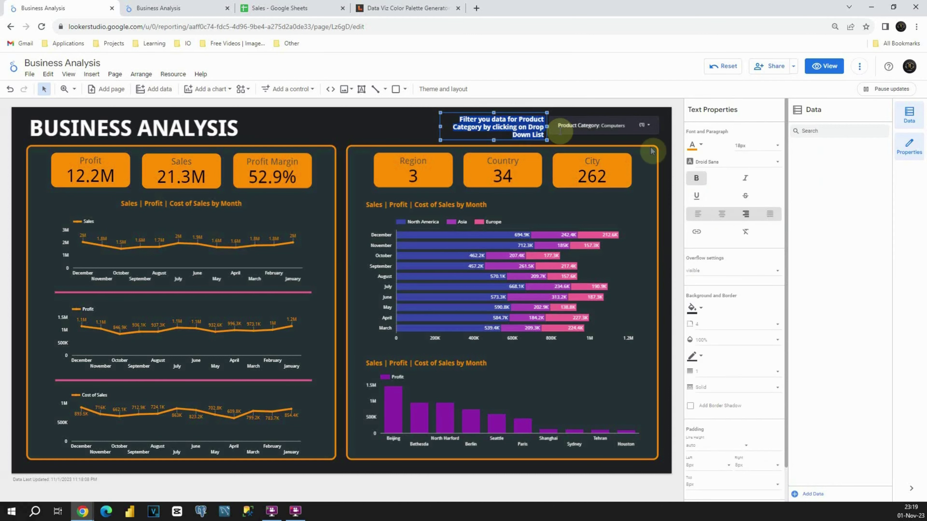
left_click(757, 146)
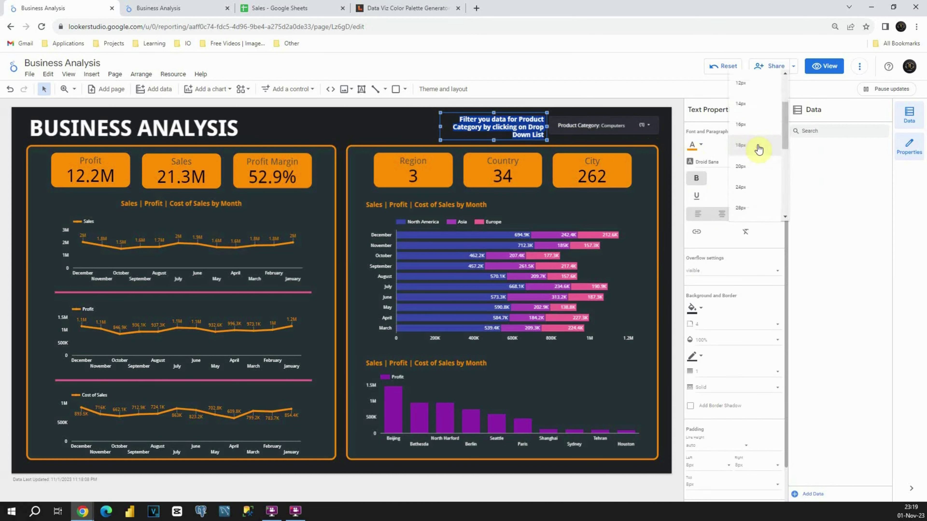
left_click(751, 124)
left_click(562, 142)
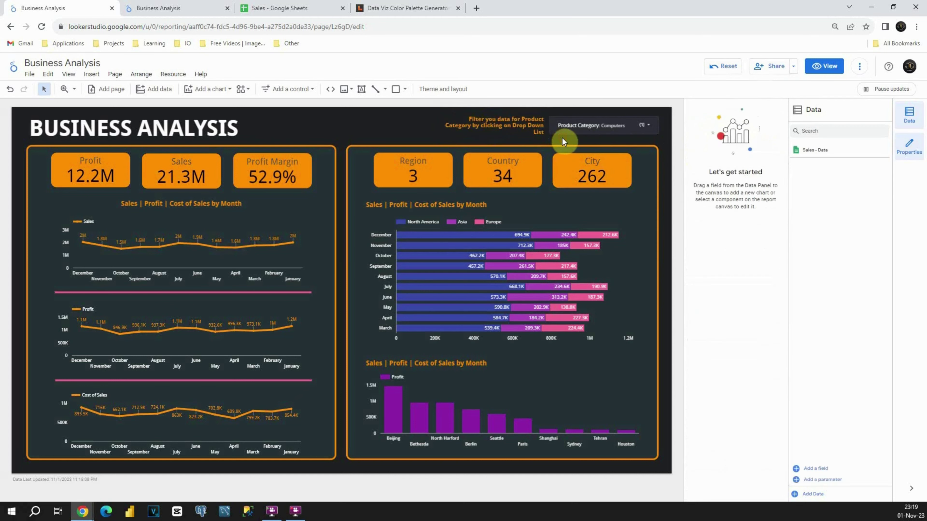